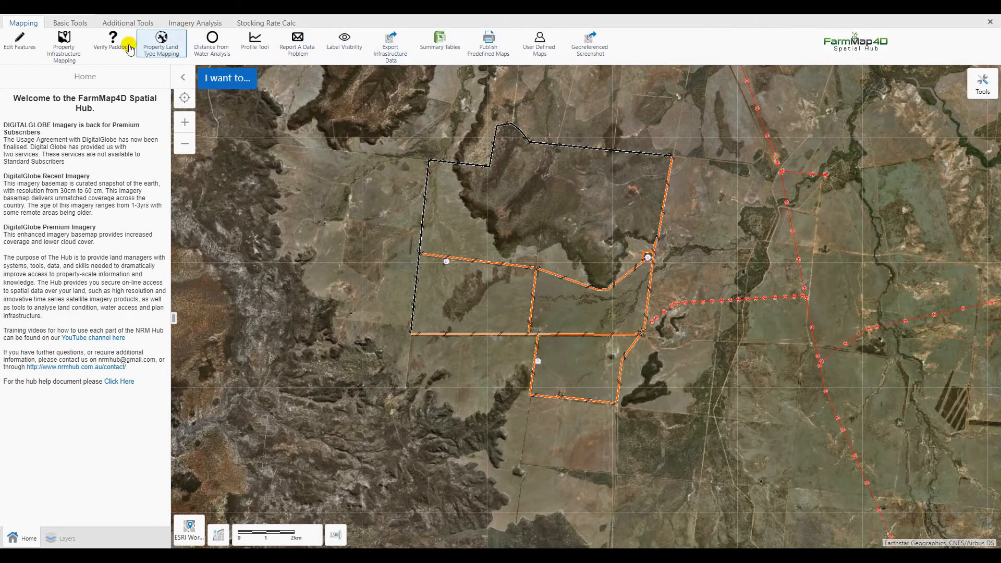
# Start editing existing features and choose the Fences layer as the one to edit.
pyautogui.click(28, 48)
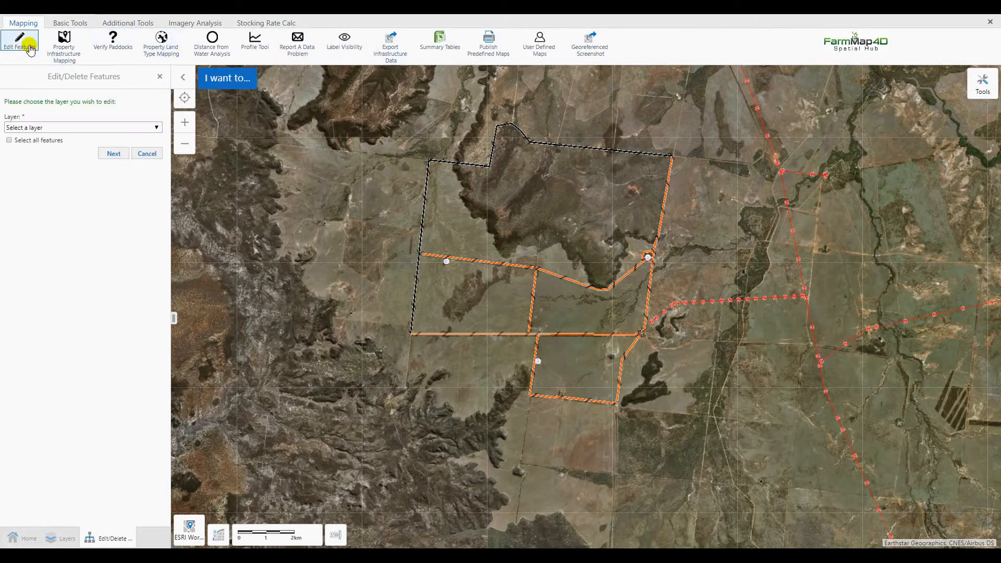
pyautogui.click(149, 131)
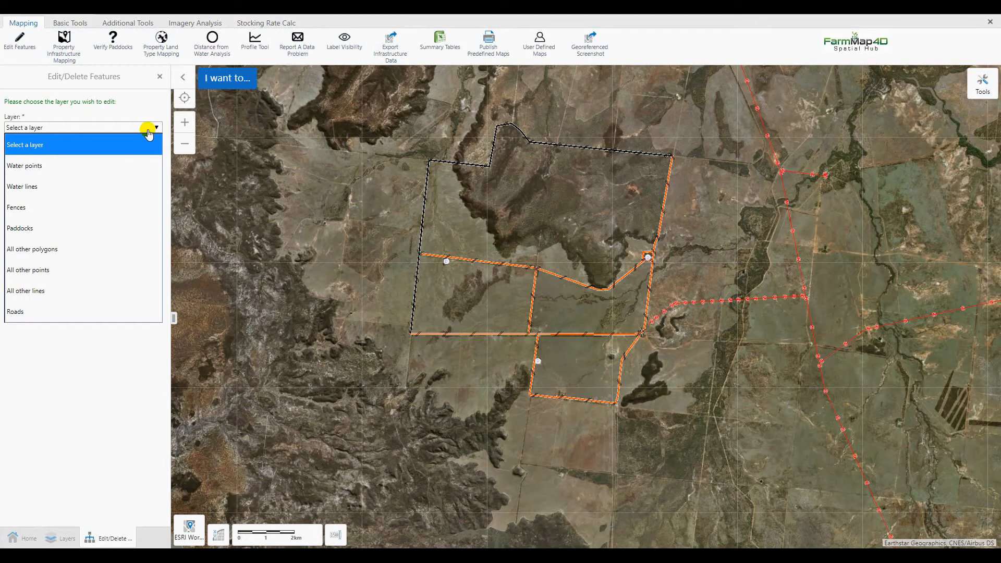
pyautogui.click(55, 208)
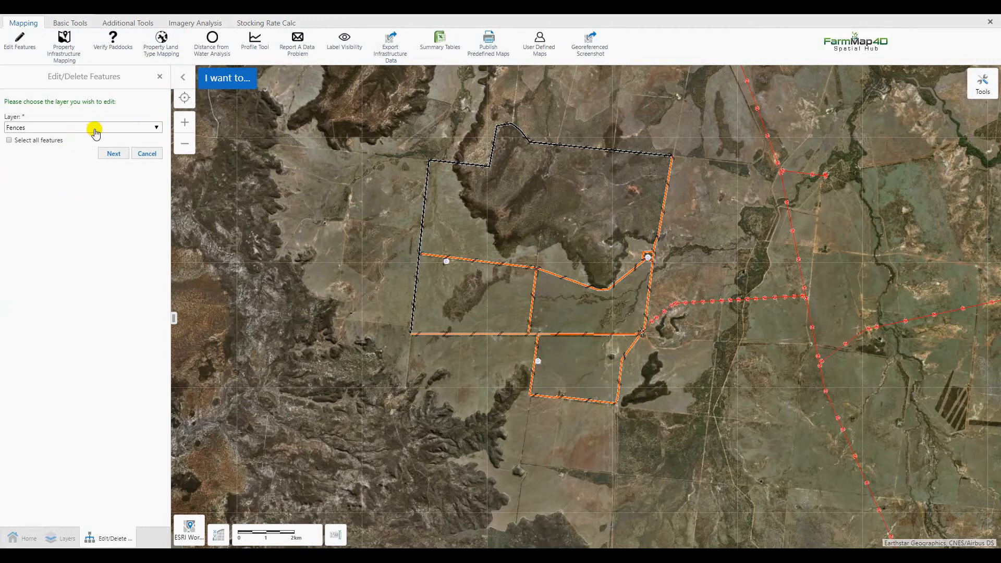
pyautogui.click(157, 129)
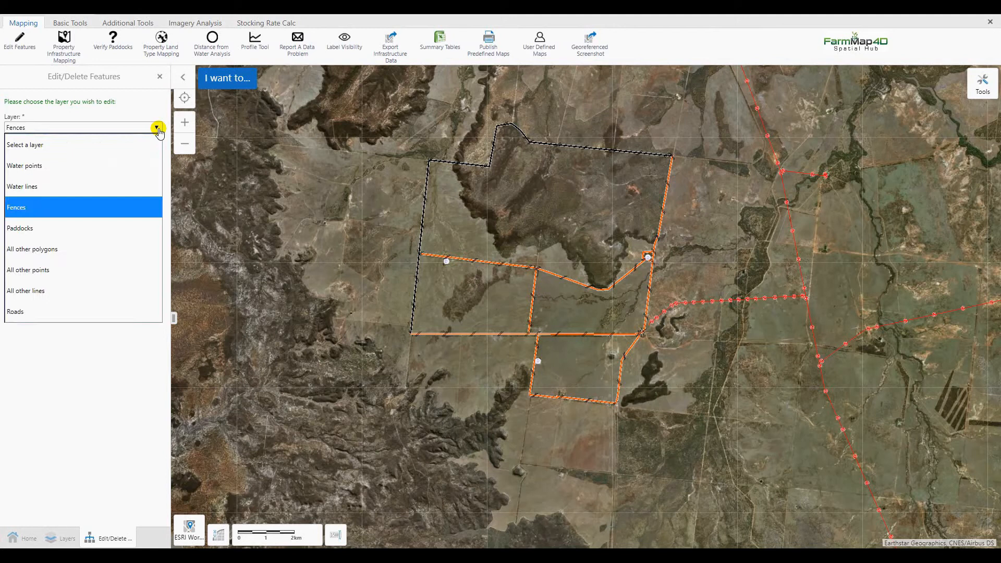
pyautogui.click(158, 129)
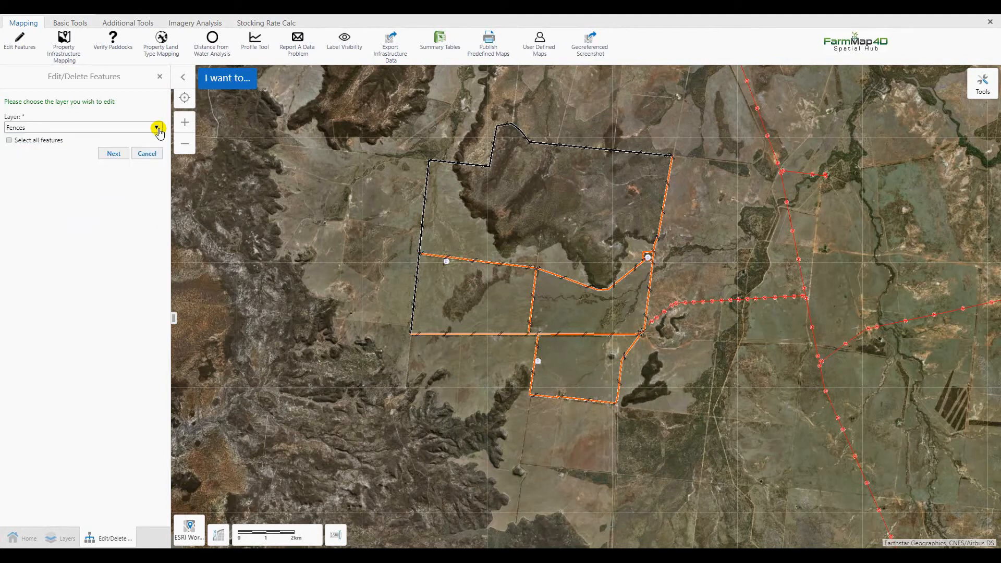
pyautogui.click(113, 154)
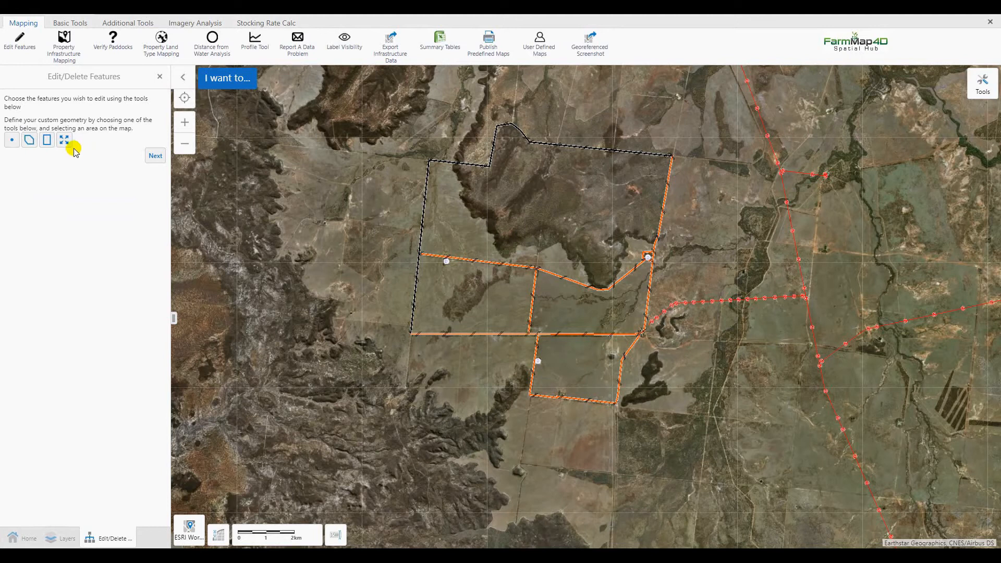
# Select the fences around the property's northwestern paddock with a rectangle and load them for editing.
pyautogui.click(46, 142)
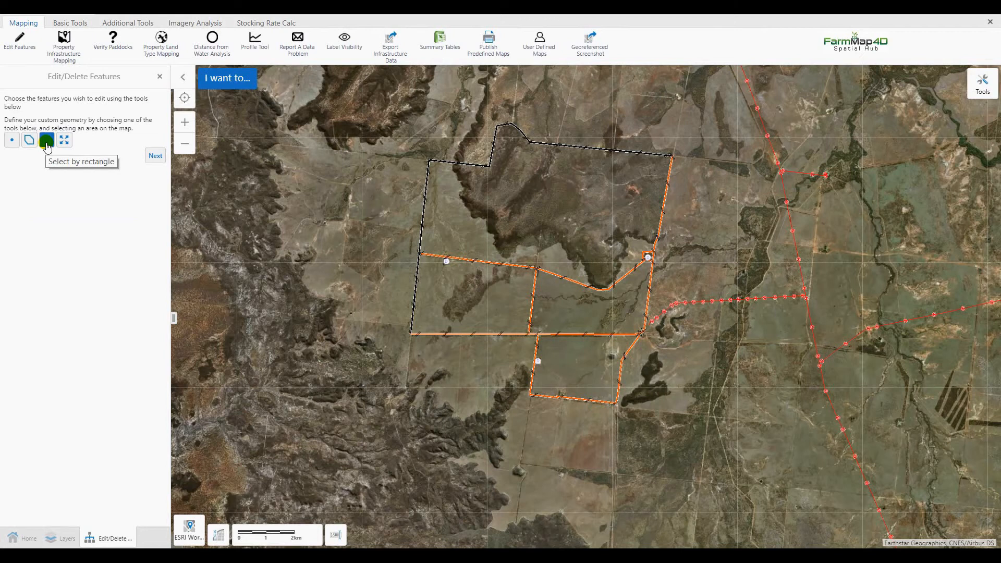
pyautogui.click(46, 144)
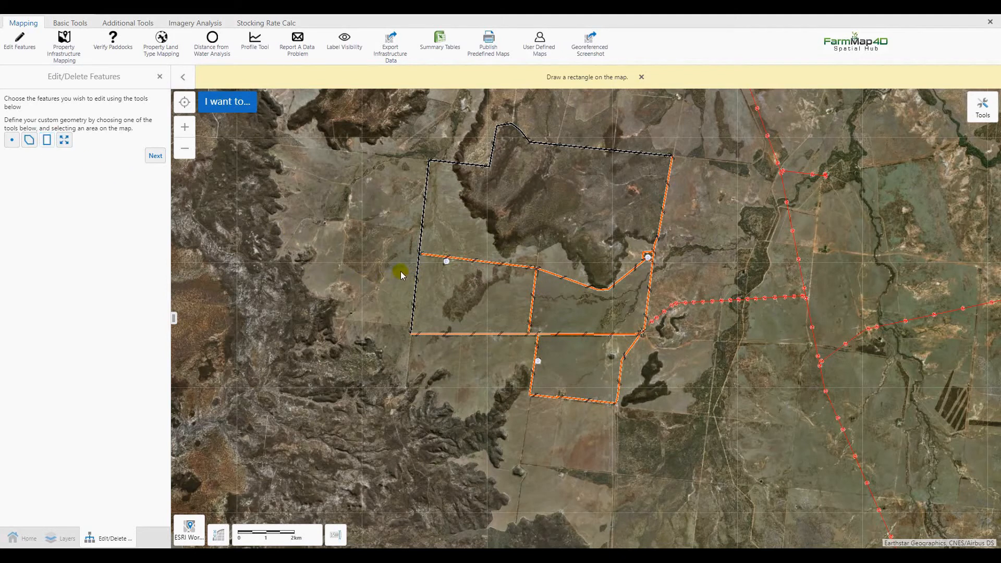
pyautogui.moveTo(403, 271)
pyautogui.mouseDown()
pyautogui.moveTo(543, 292)
pyautogui.moveTo(559, 224)
pyautogui.moveTo(553, 110)
pyautogui.mouseUp()
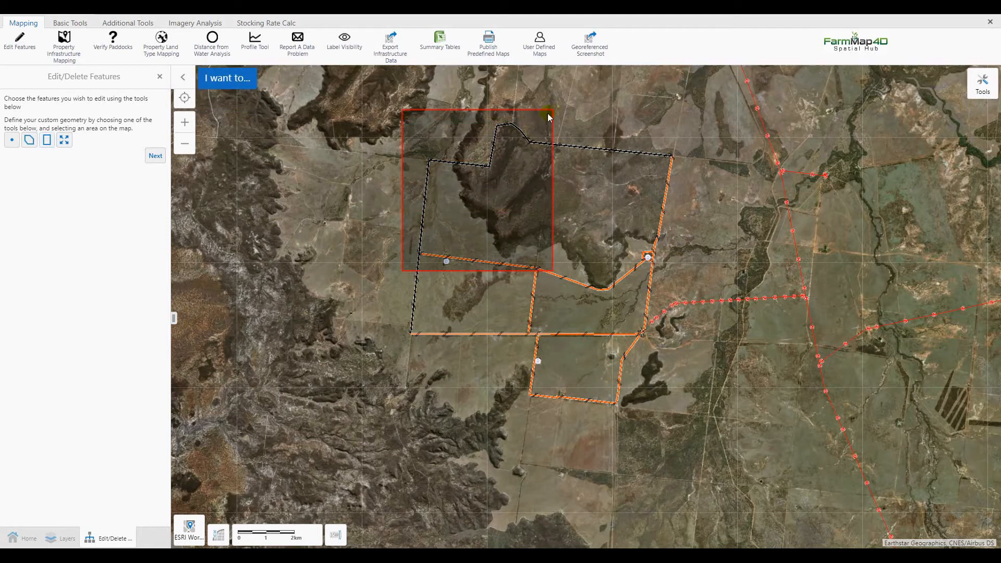
pyautogui.click(158, 161)
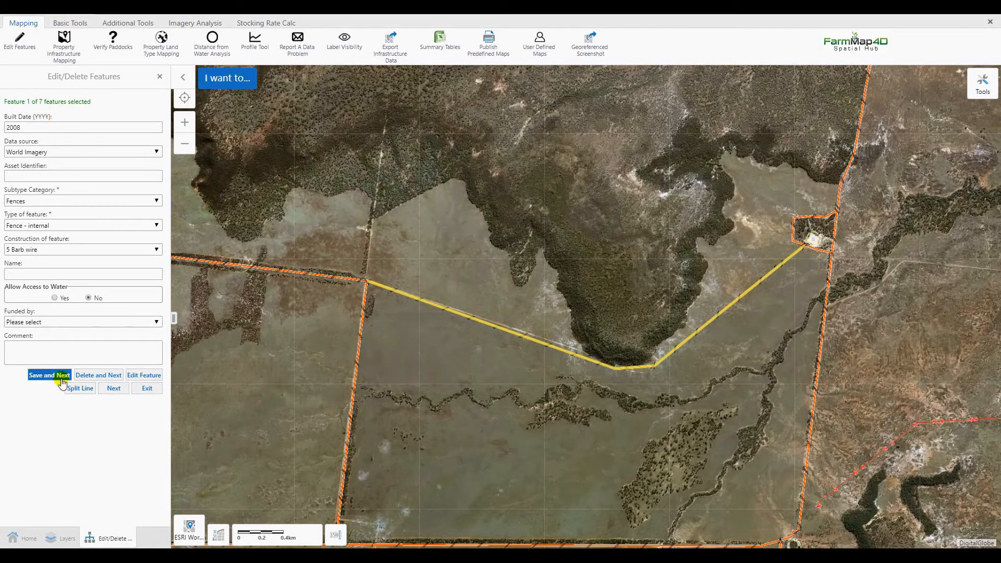
# Go through the selected fences to the straight 4 Barb wire northern boundary, set its type to Fence - incomplete and save it.
pyautogui.scroll(-3, 347, 261)
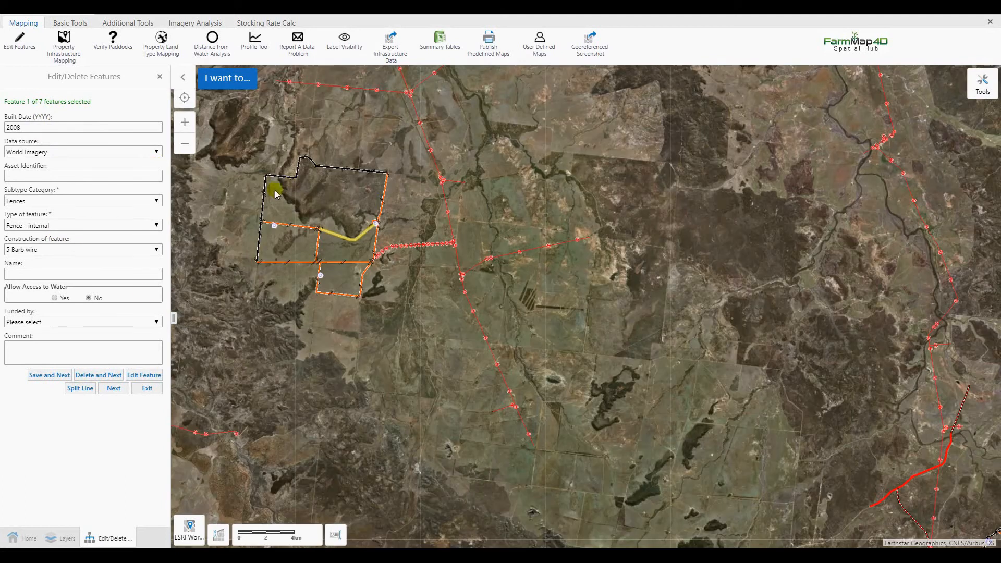
pyautogui.click(113, 391)
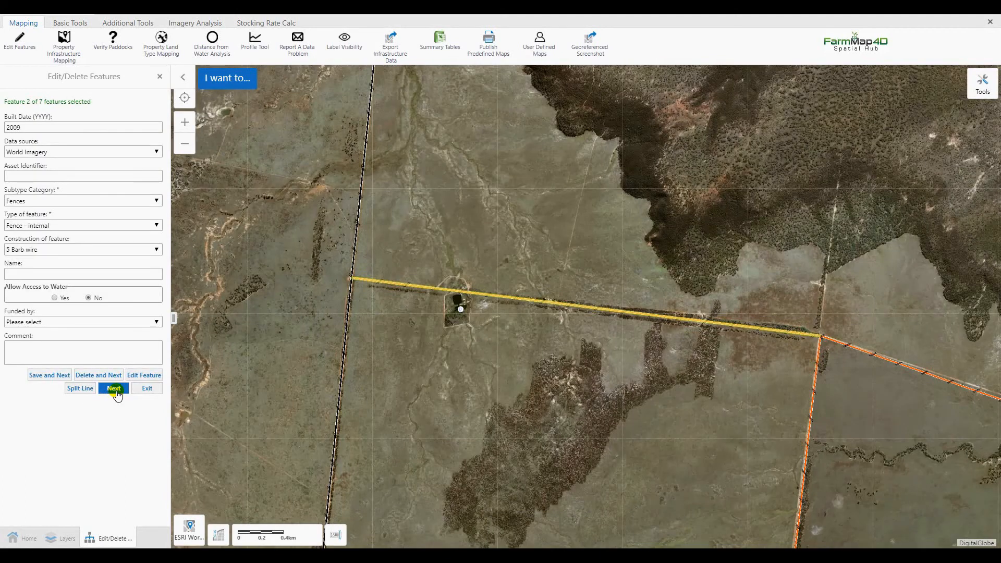
pyautogui.click(114, 390)
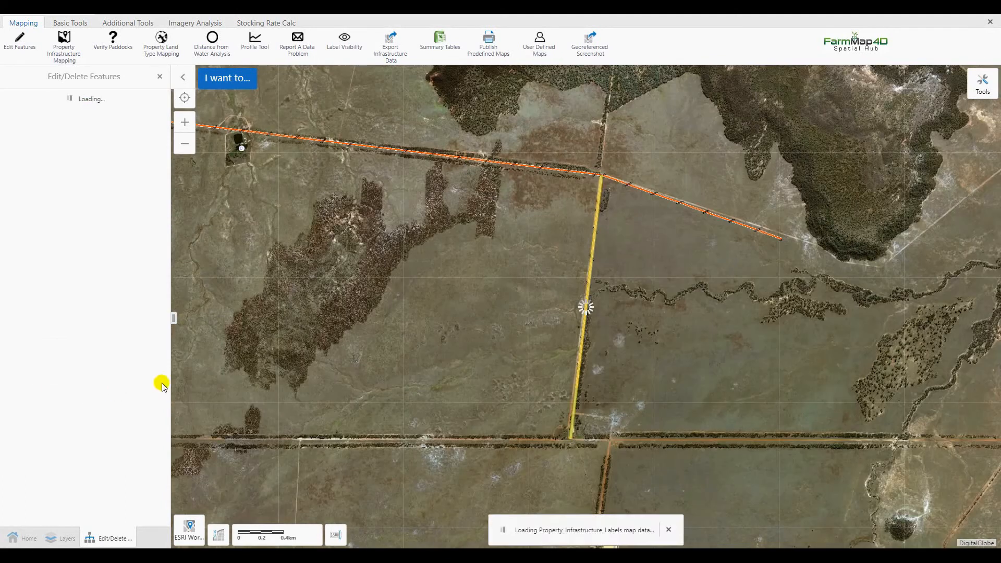
pyautogui.click(109, 389)
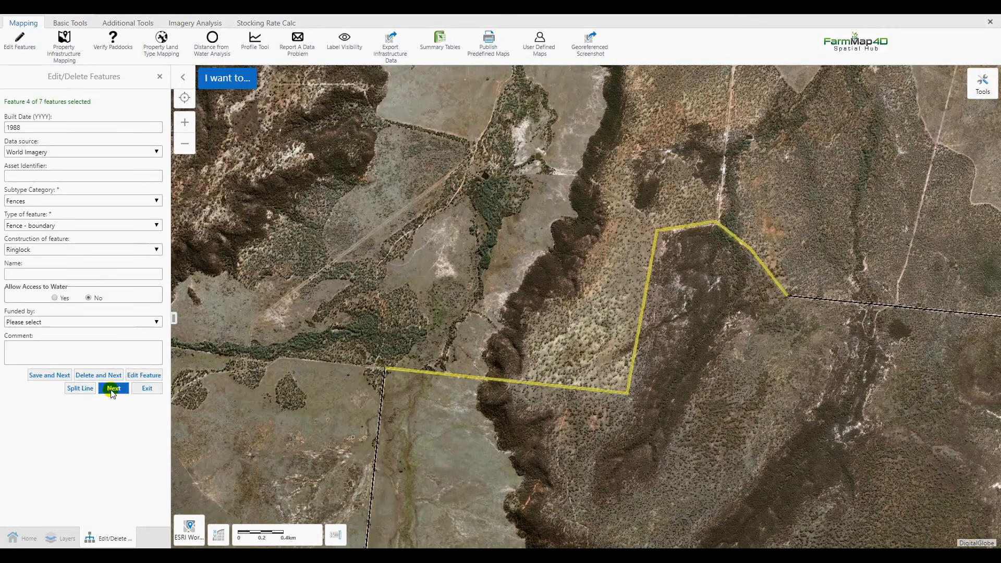
pyautogui.click(111, 390)
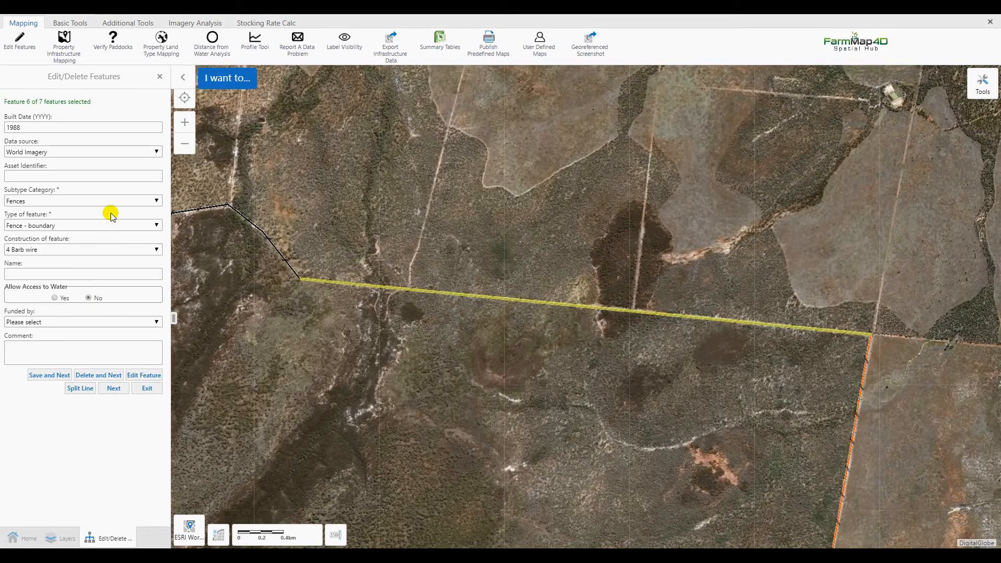
pyautogui.click(138, 228)
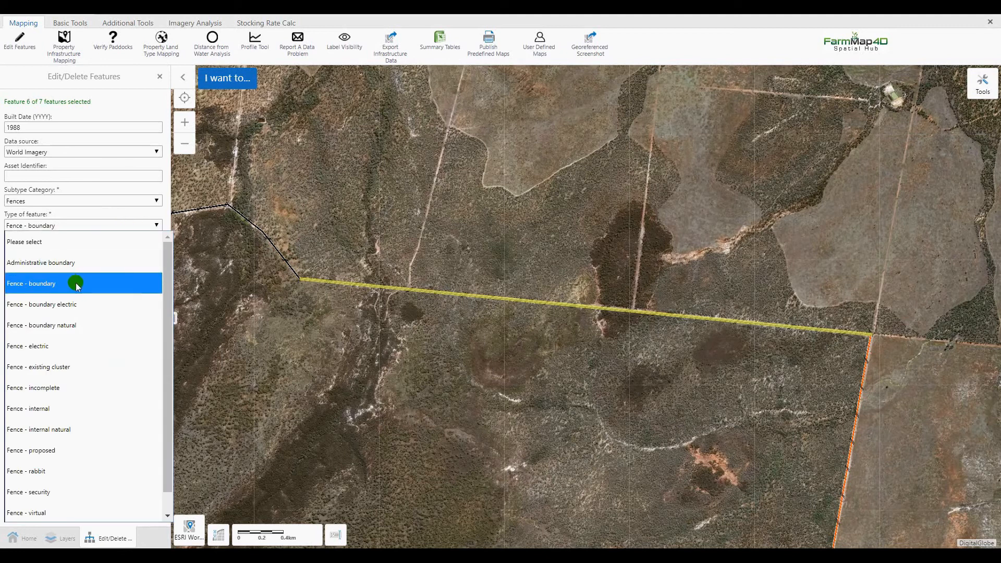
pyautogui.click(52, 387)
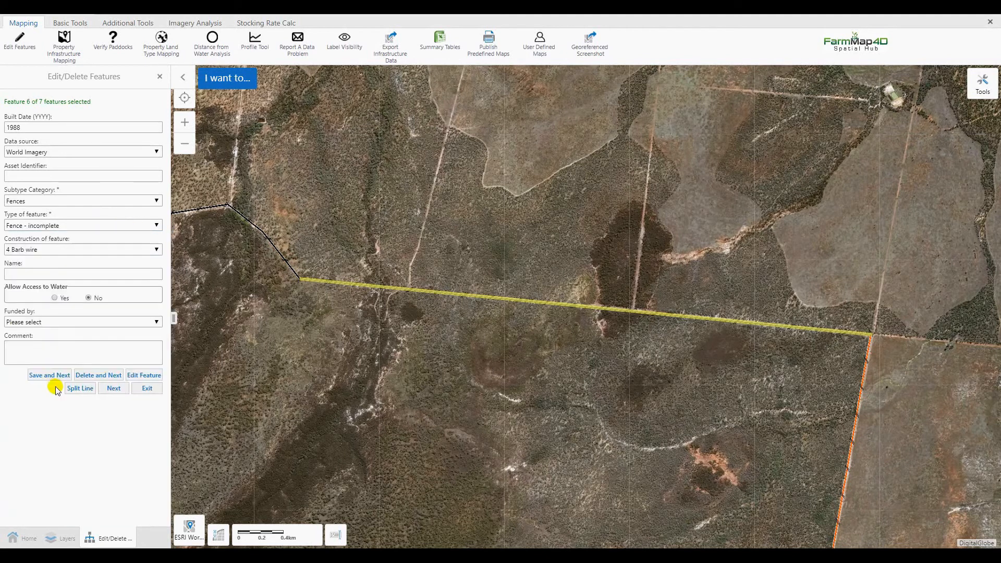
pyautogui.click(59, 377)
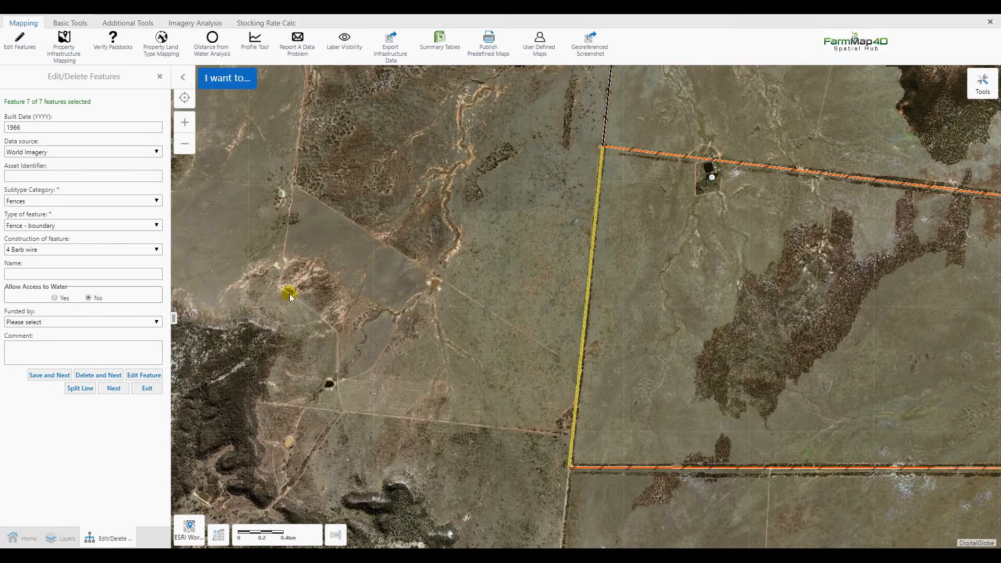
# Split the Ringlock boundary fence with a cut line through the northwestern corner of its northern bulge.
pyautogui.click(112, 390)
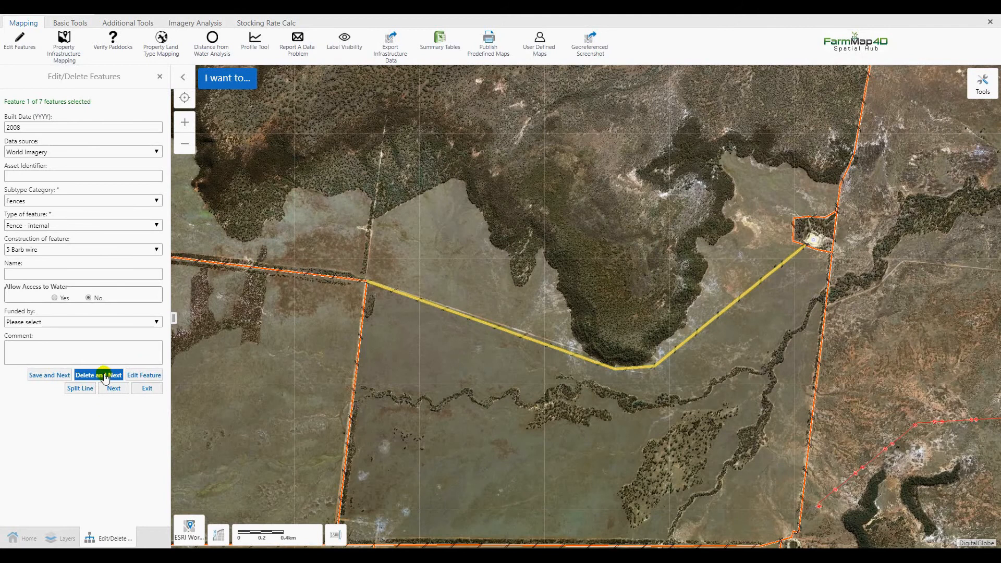
pyautogui.click(114, 389)
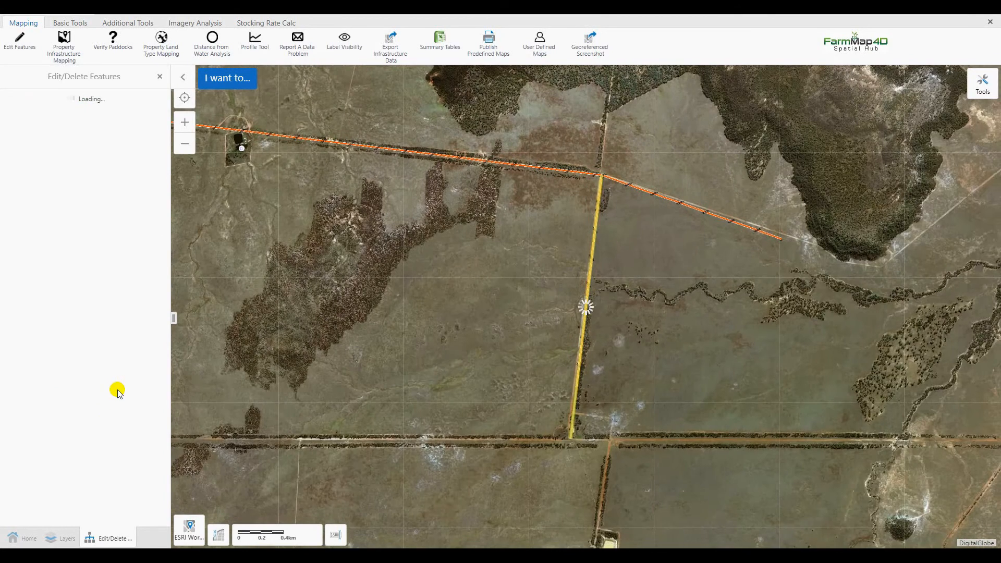
pyautogui.click(114, 388)
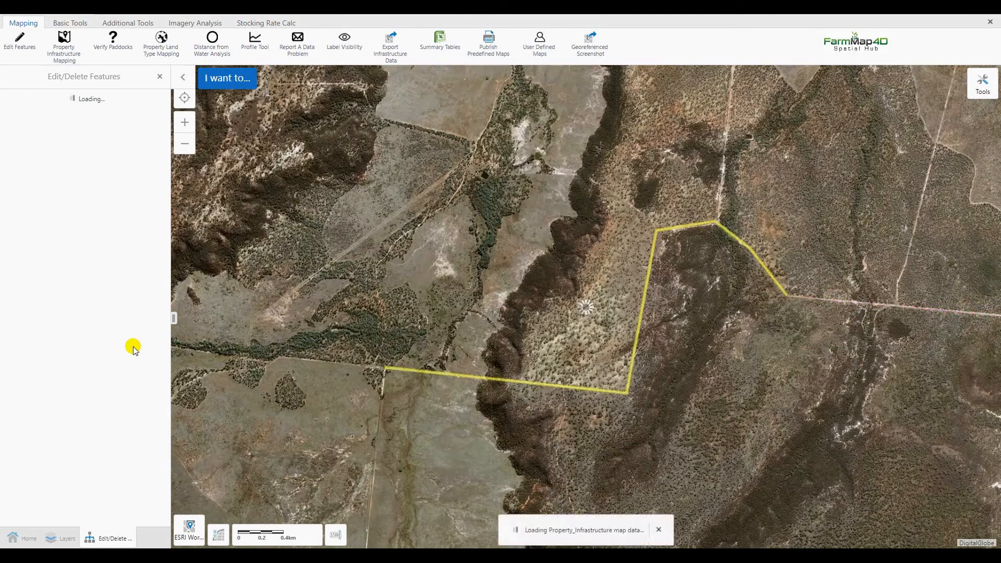
pyautogui.click(80, 388)
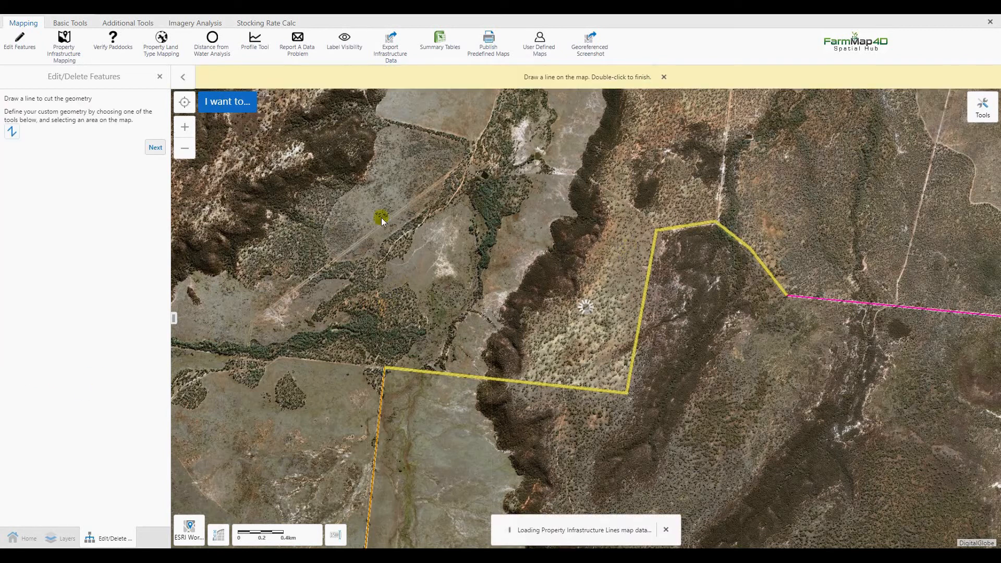
pyautogui.click(12, 133)
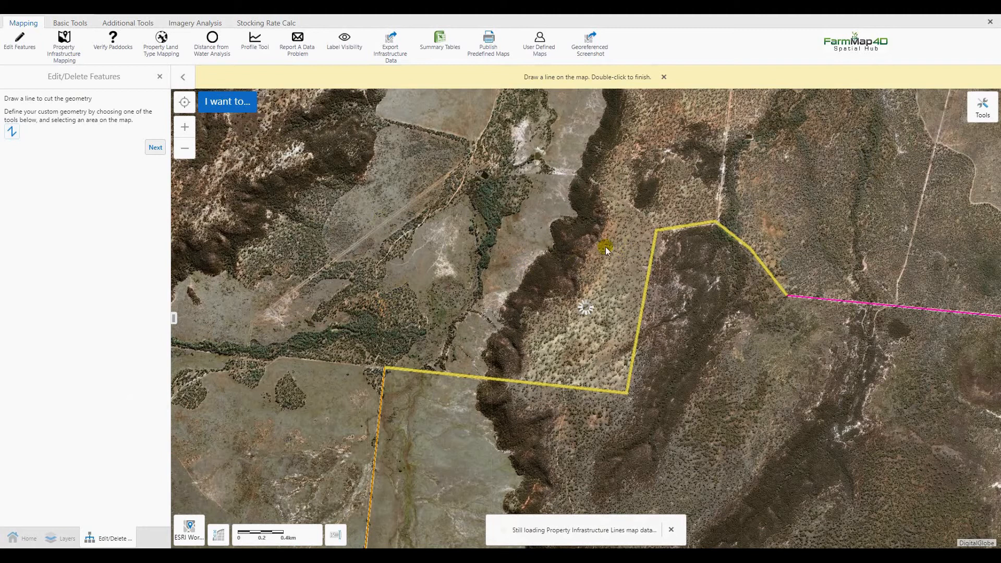
pyautogui.click(629, 220)
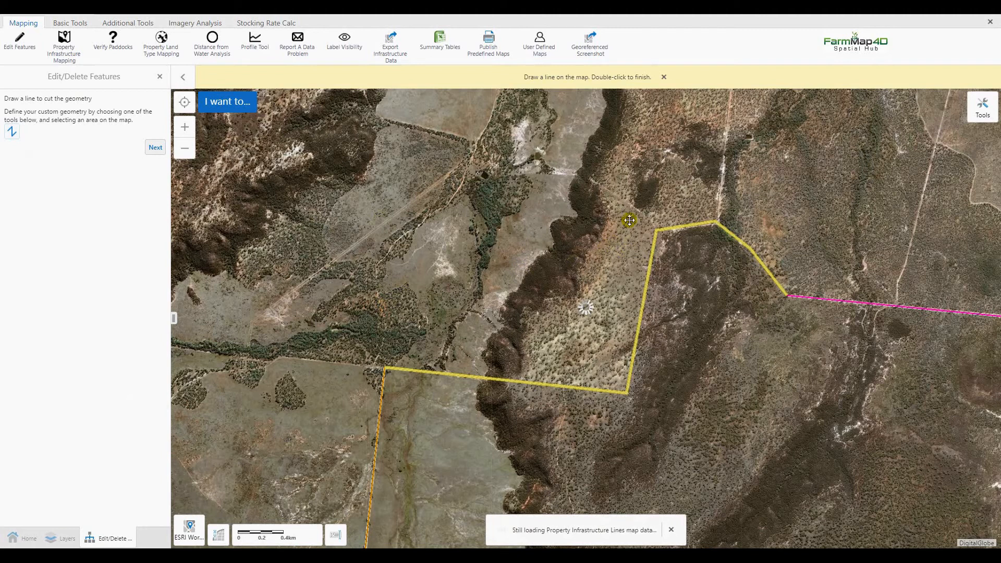
pyautogui.click(656, 229)
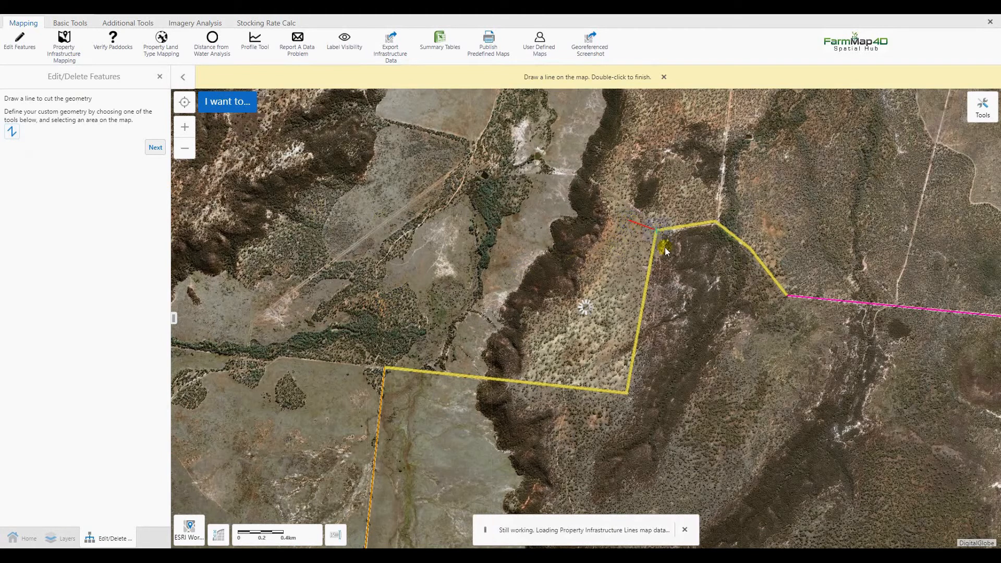
pyautogui.click(667, 249)
pyautogui.doubleClick(667, 249)
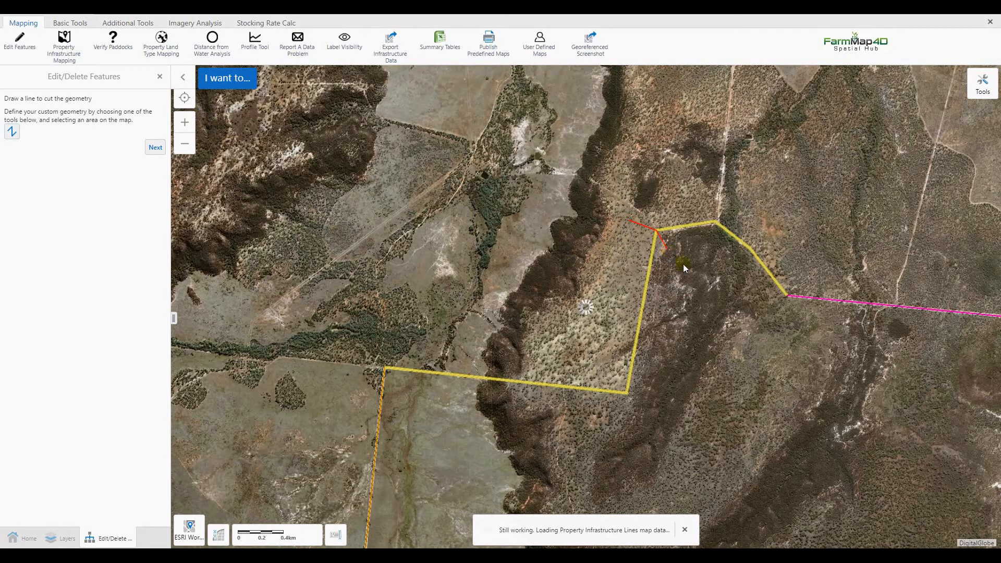
pyautogui.click(535, 190)
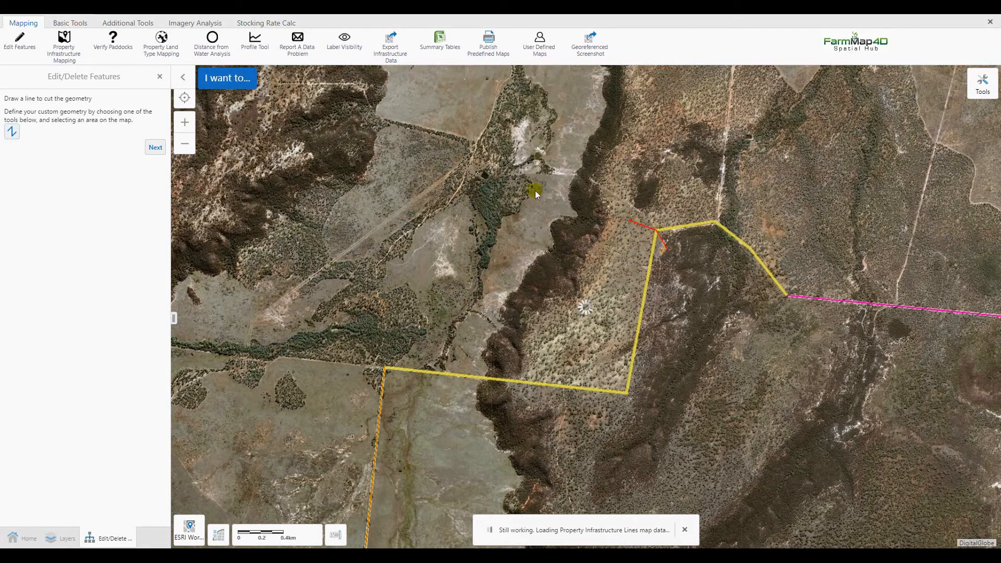
pyautogui.click(155, 150)
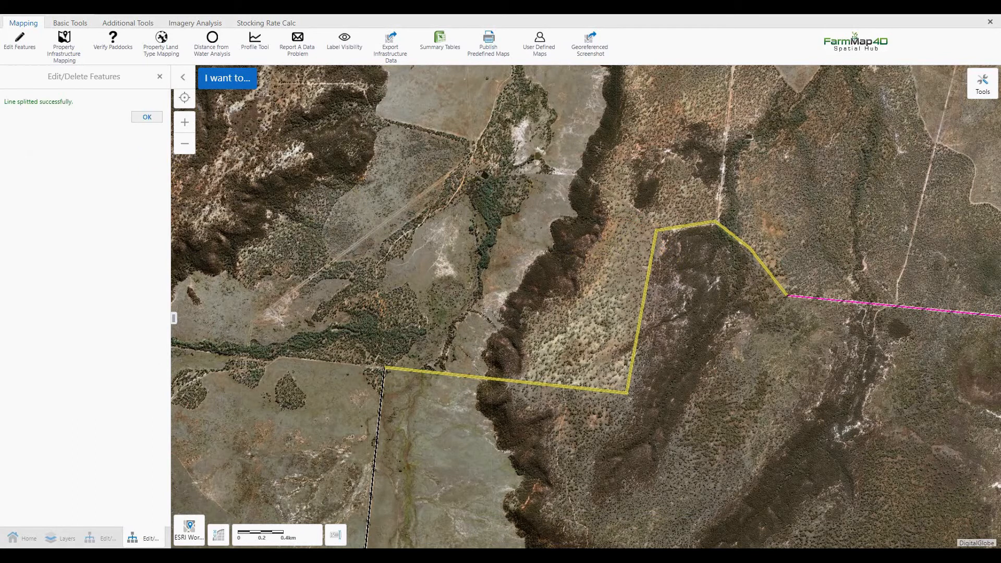
pyautogui.click(147, 118)
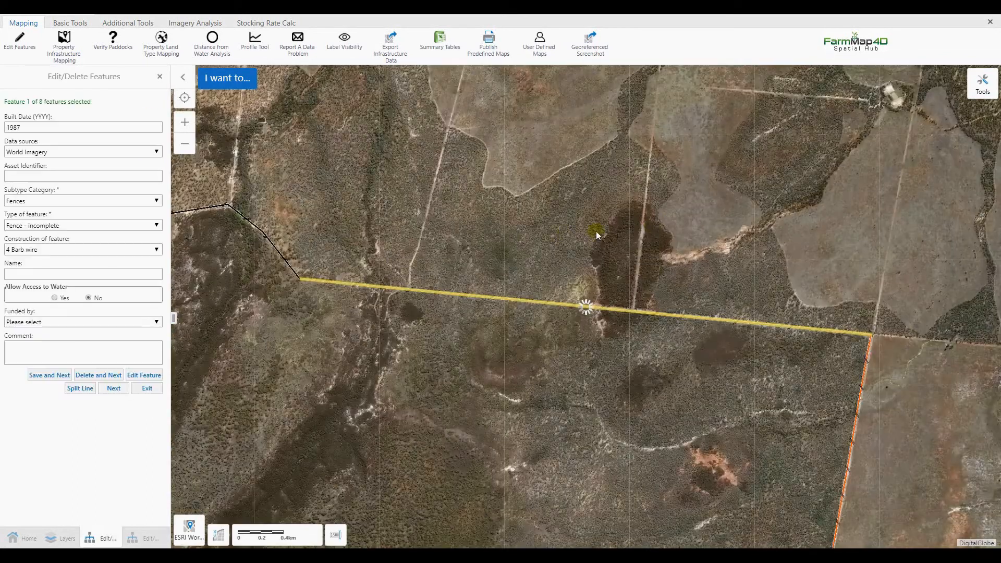
# Set the type of the split-off eastern Ringlock segment to Fence - incomplete and save it.
pyautogui.click(114, 389)
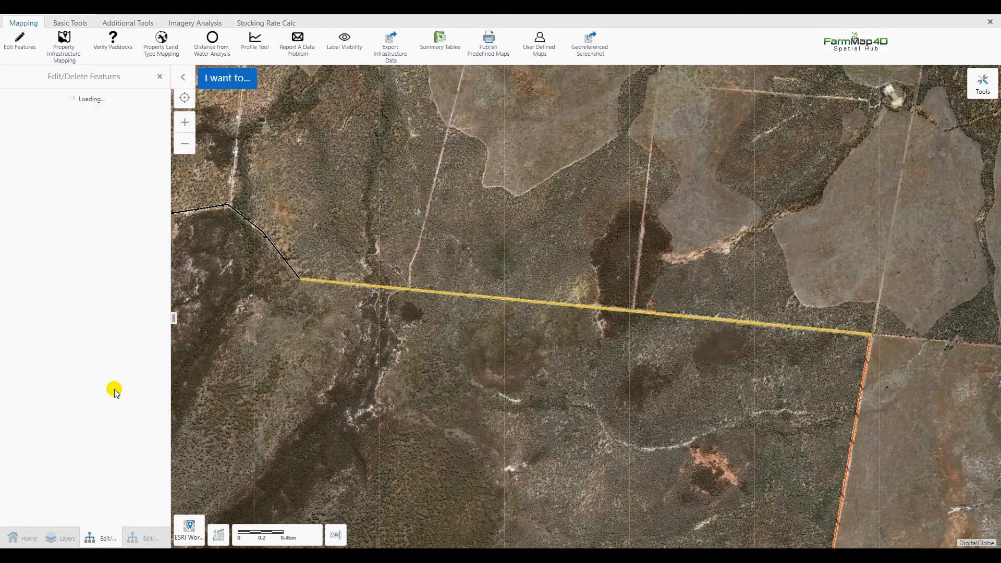
pyautogui.click(114, 389)
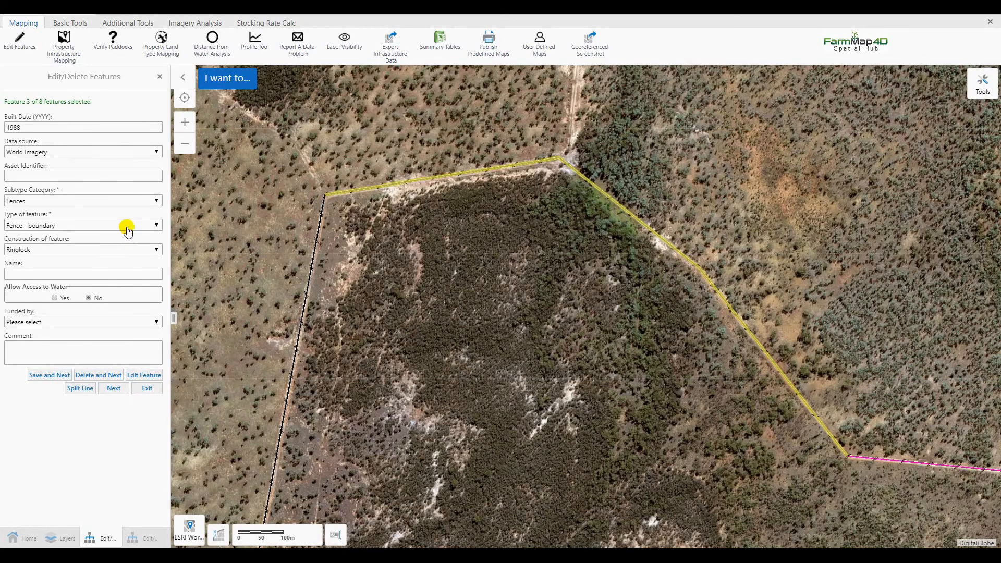
pyautogui.click(126, 227)
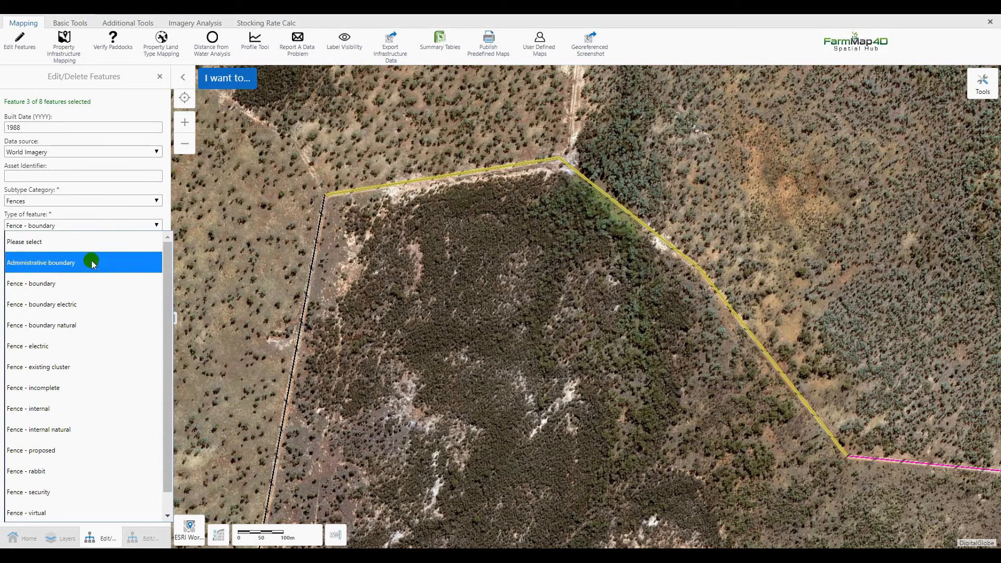
pyautogui.click(68, 388)
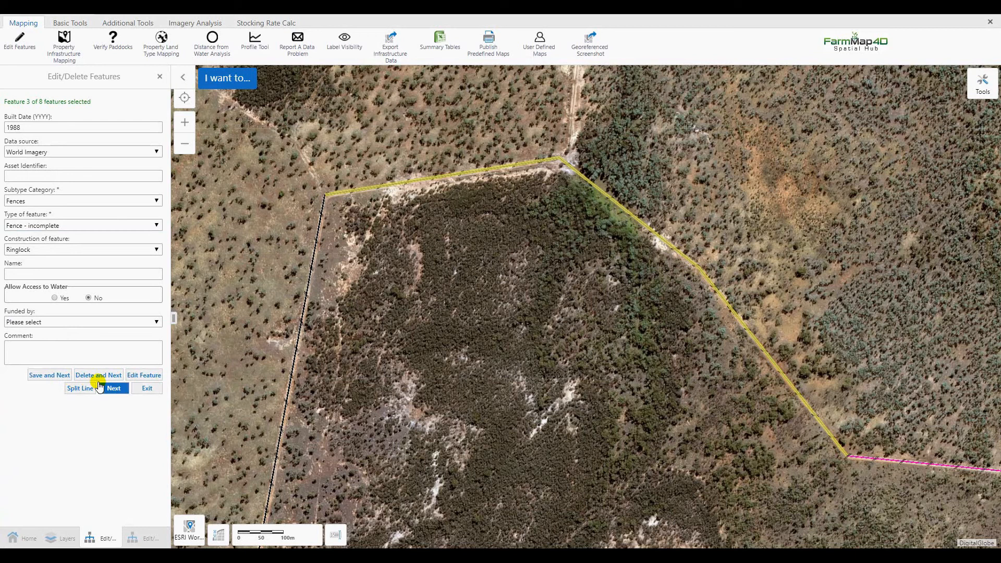
pyautogui.click(53, 375)
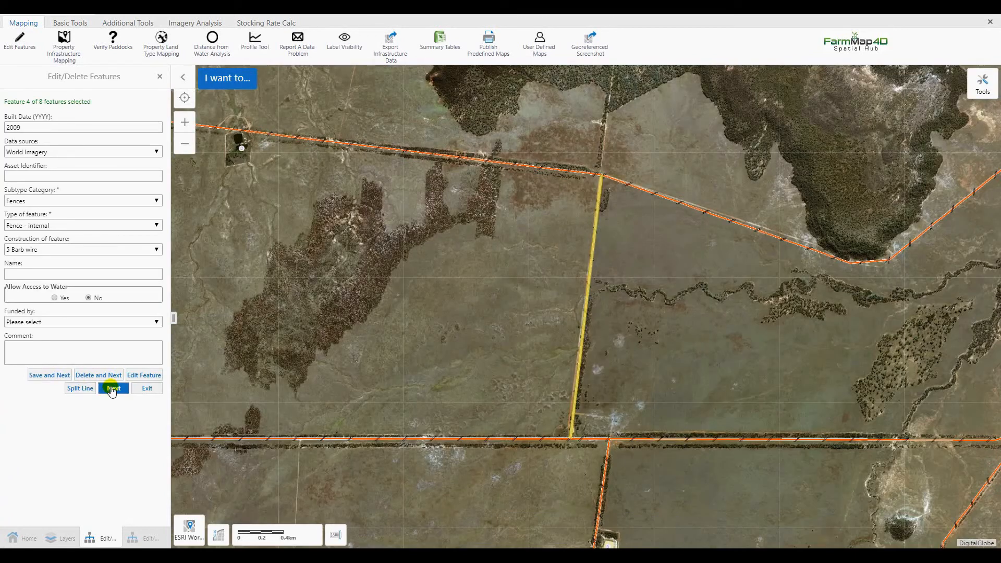
# Open the geometry of the 5 Barb wire internal fence below the wooded hill and pull its short southern segment out to the track corner.
pyautogui.click(109, 390)
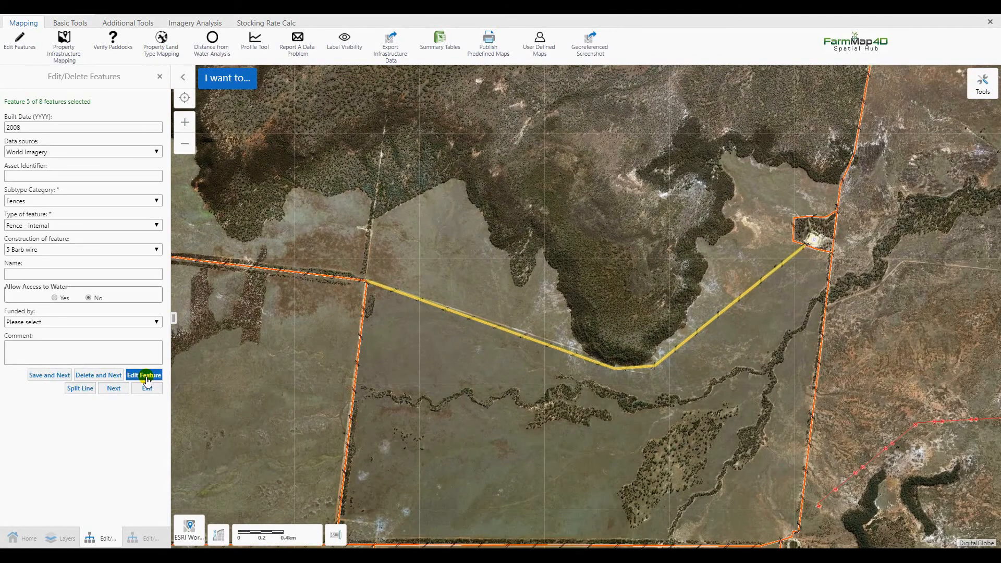
pyautogui.click(147, 376)
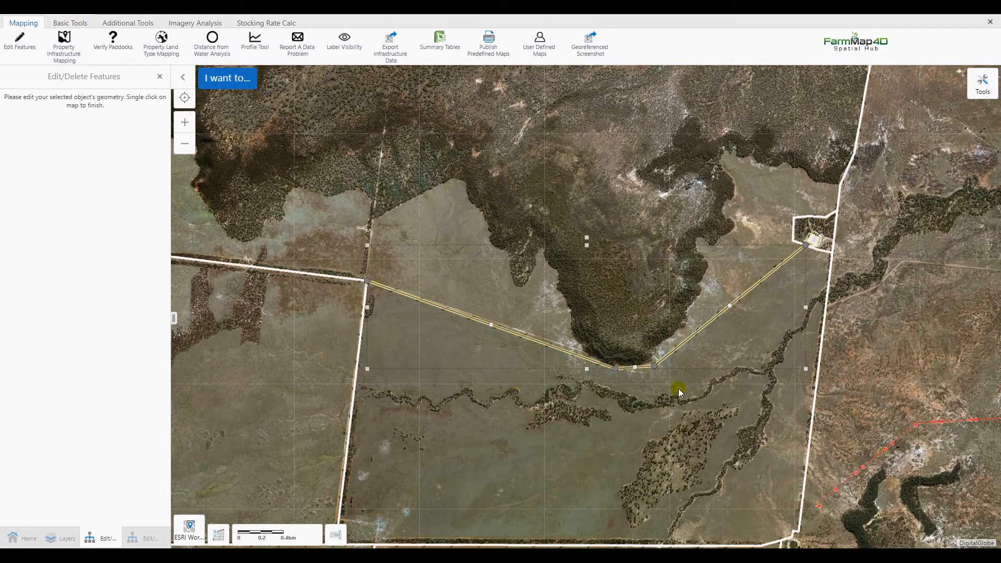
pyautogui.scroll(5, 625, 383)
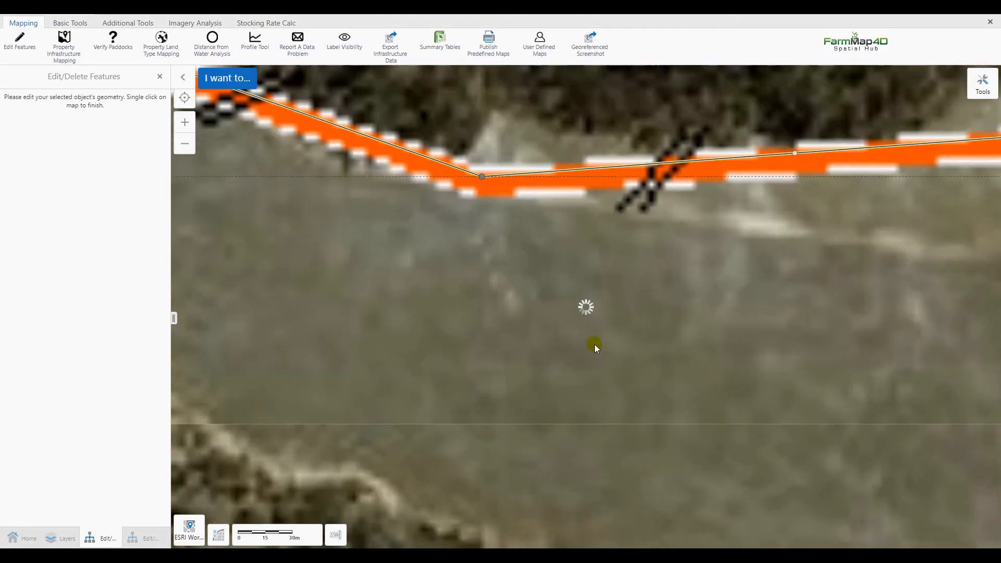
pyautogui.scroll(-1, 594, 344)
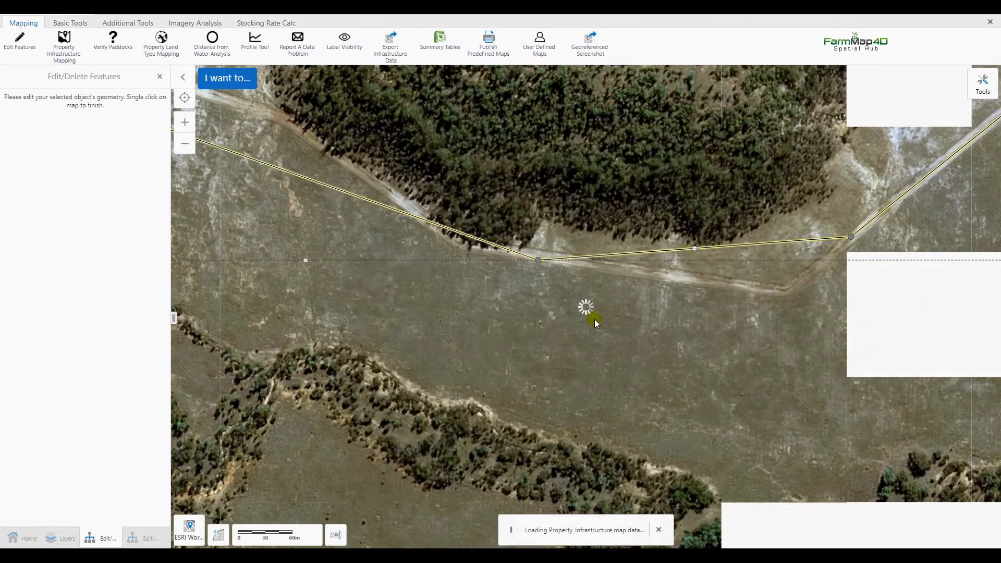
pyautogui.moveTo(546, 308); pyautogui.dragTo(625, 372)
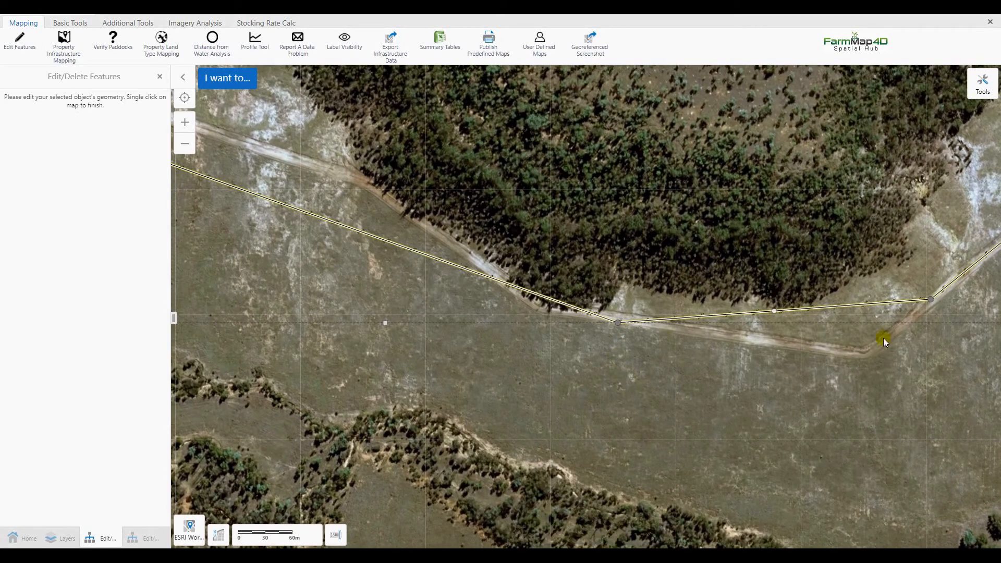
pyautogui.scroll(-1, 931, 305)
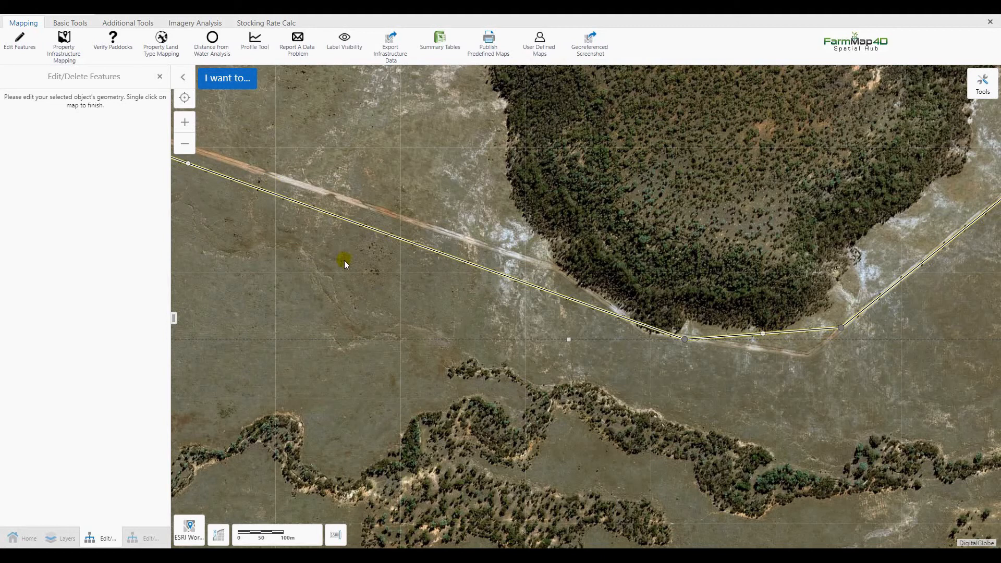
pyautogui.scroll(-1, 365, 267)
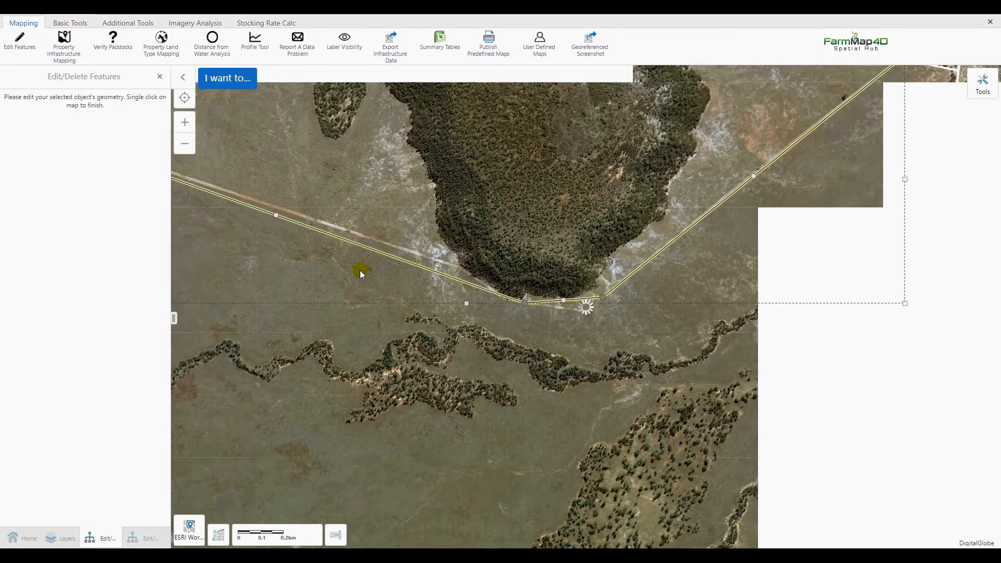
pyautogui.moveTo(352, 298); pyautogui.dragTo(447, 349)
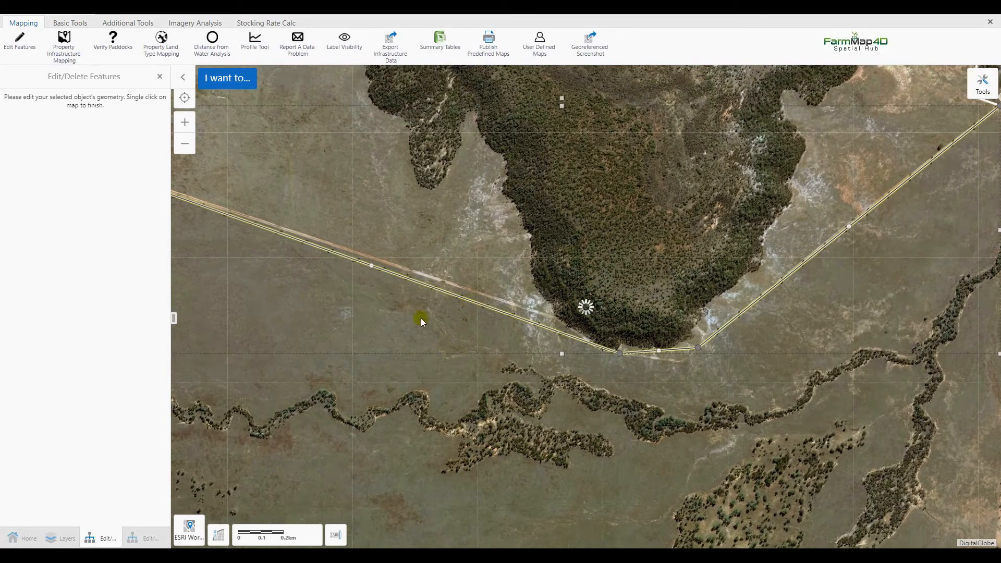
pyautogui.click(659, 352)
pyautogui.moveTo(659, 356); pyautogui.dragTo(682, 364)
pyautogui.moveTo(682, 361); pyautogui.dragTo(681, 359)
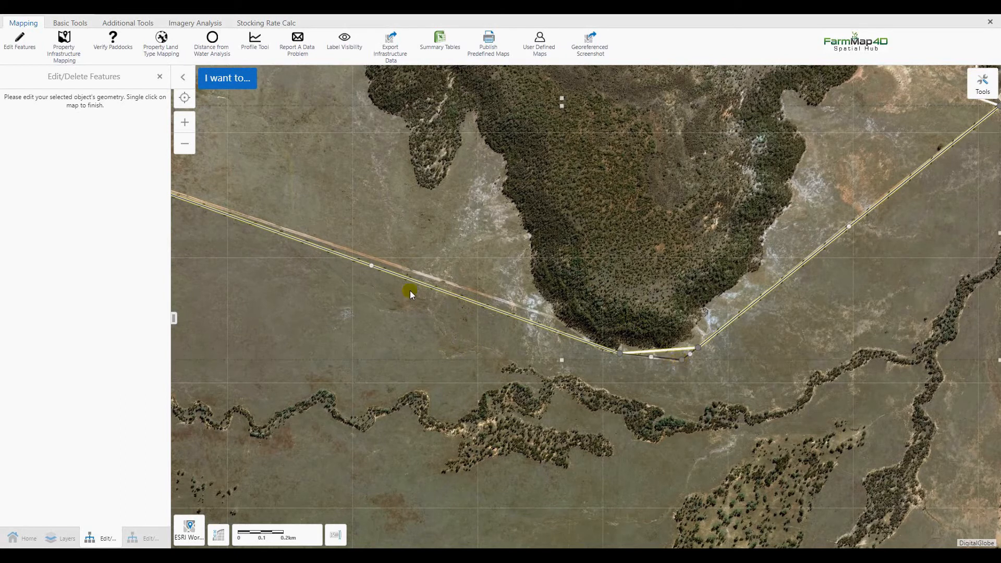
# Reshape the fence's long western segment with extra vertices along the track around the tree line, then save the fence and exit editing.
pyautogui.click(386, 268)
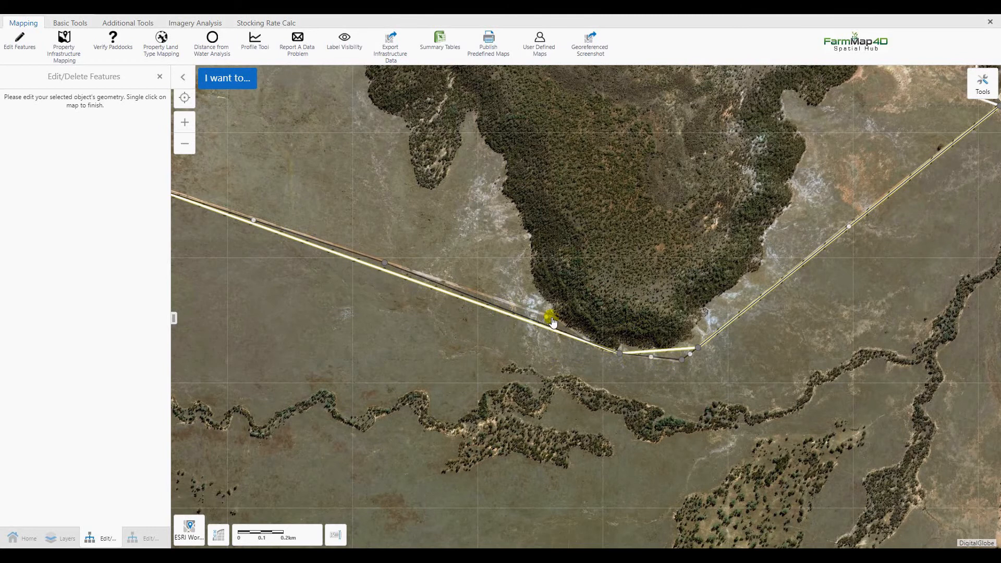
pyautogui.scroll(2, 553, 320)
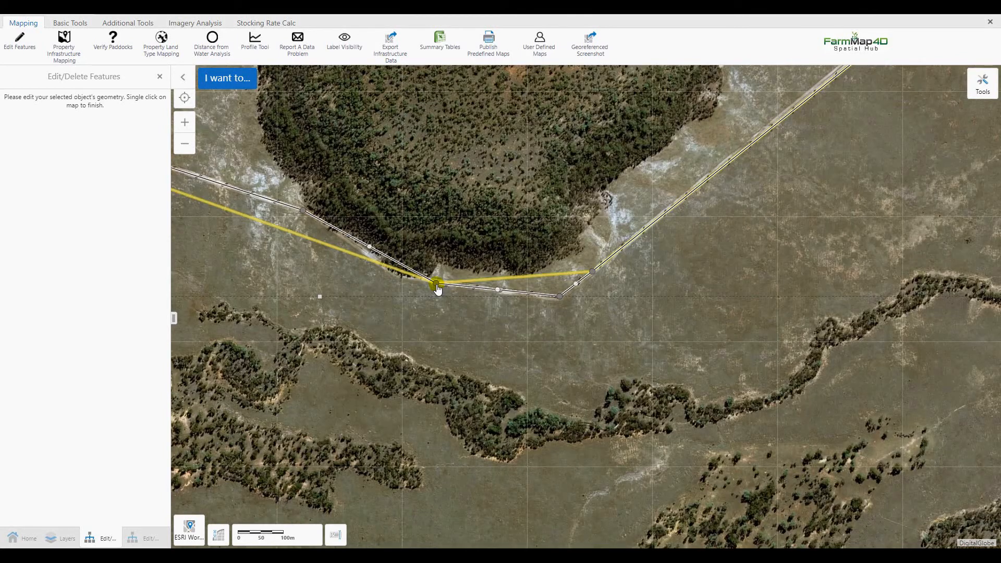
pyautogui.click(398, 282)
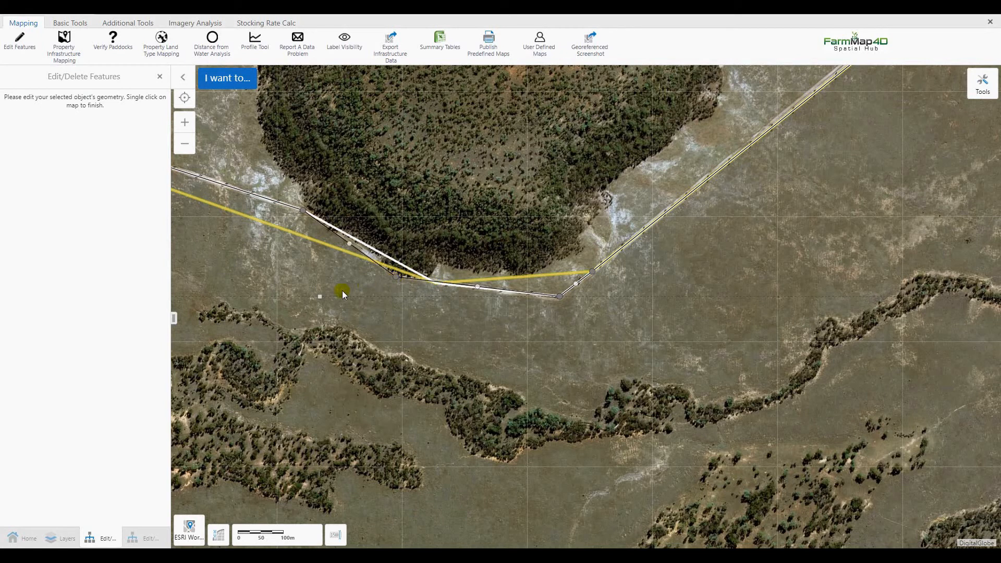
pyautogui.click(461, 433)
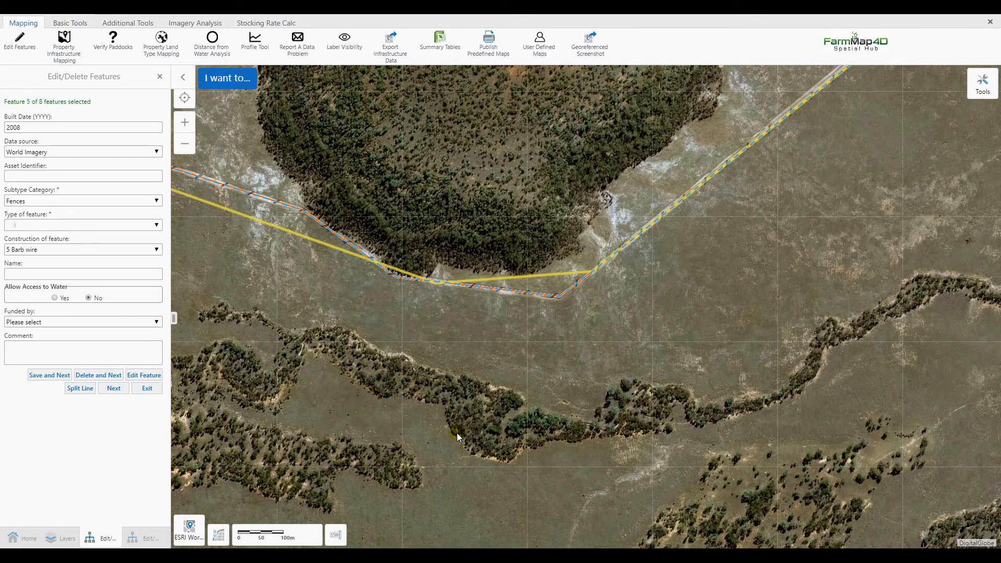
pyautogui.click(62, 380)
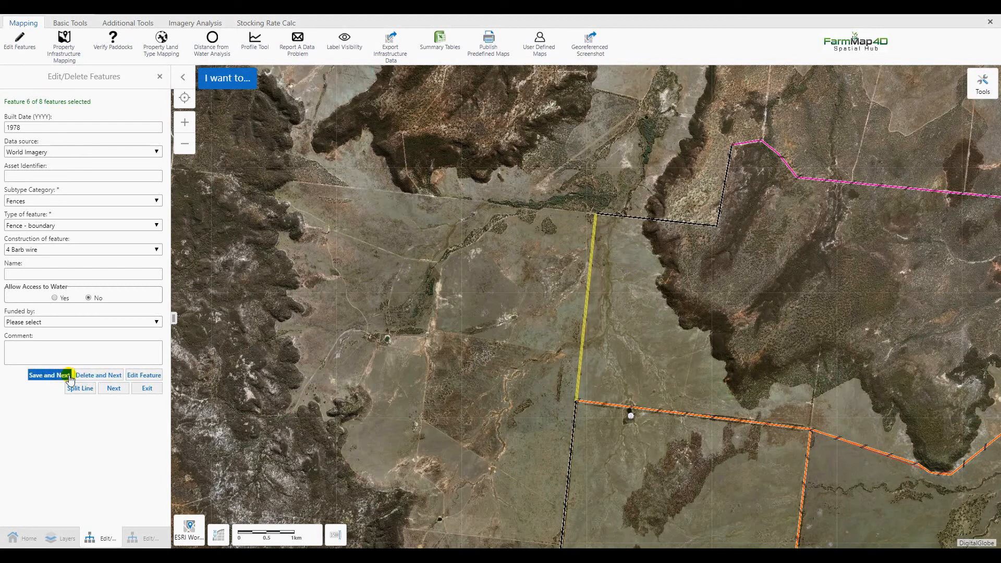
pyautogui.click(147, 389)
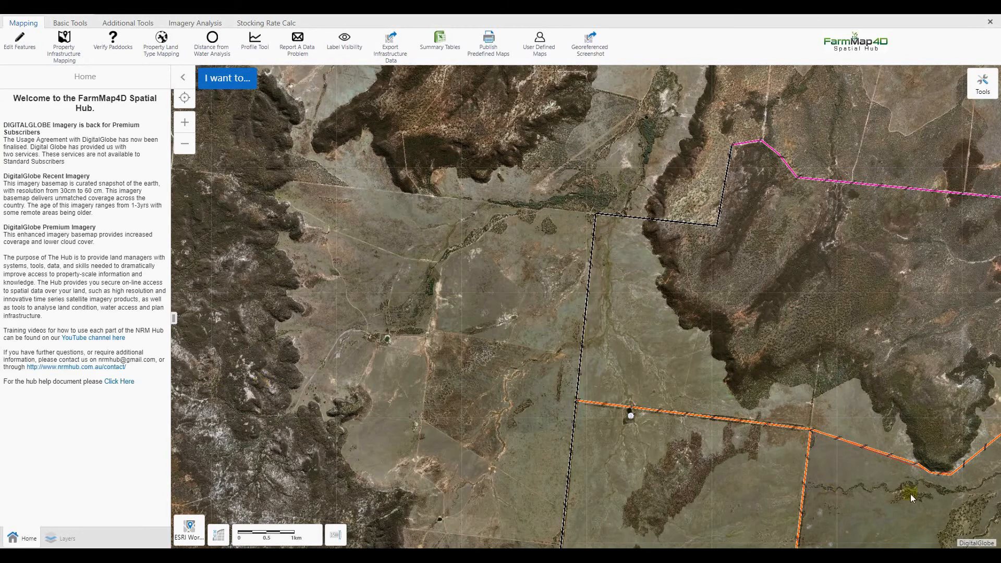
# Compare the reshaped fence with the paddock outline by hiding the Property Infrastructure Lines layer and showing it again.
pyautogui.moveTo(846, 466); pyautogui.dragTo(730, 459)
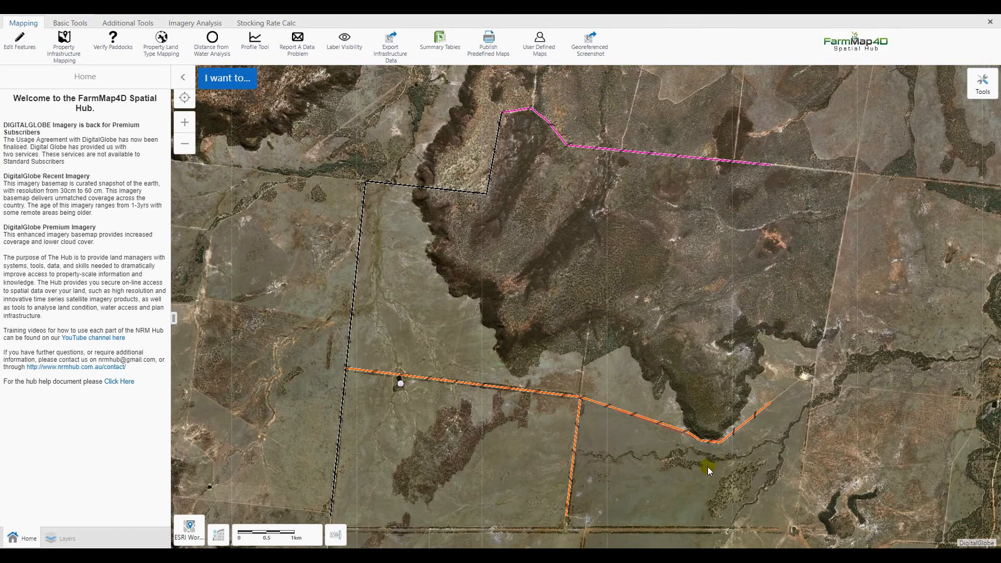
pyautogui.scroll(3, 700, 458)
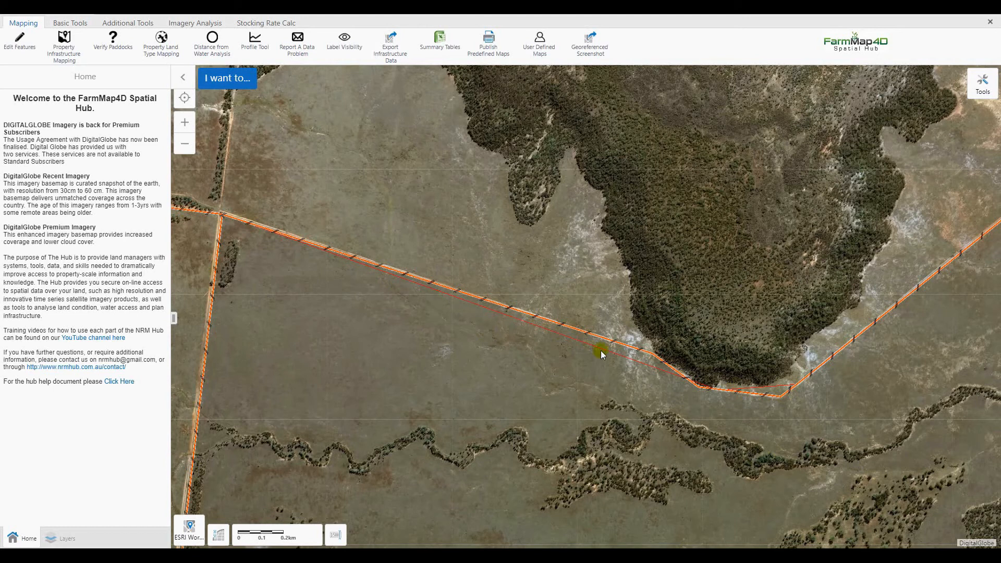
pyautogui.click(56, 537)
pyautogui.click(11, 120)
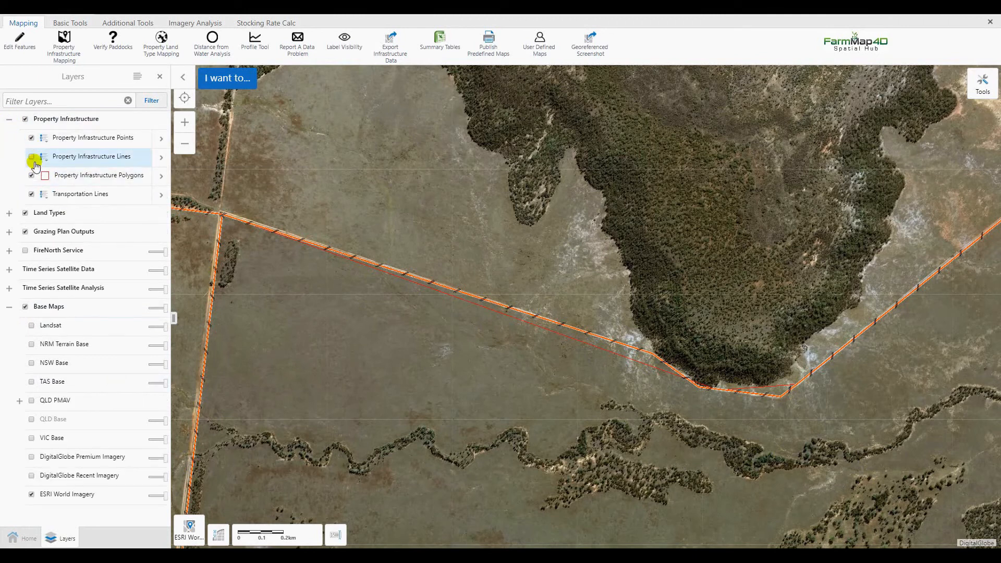
pyautogui.click(32, 157)
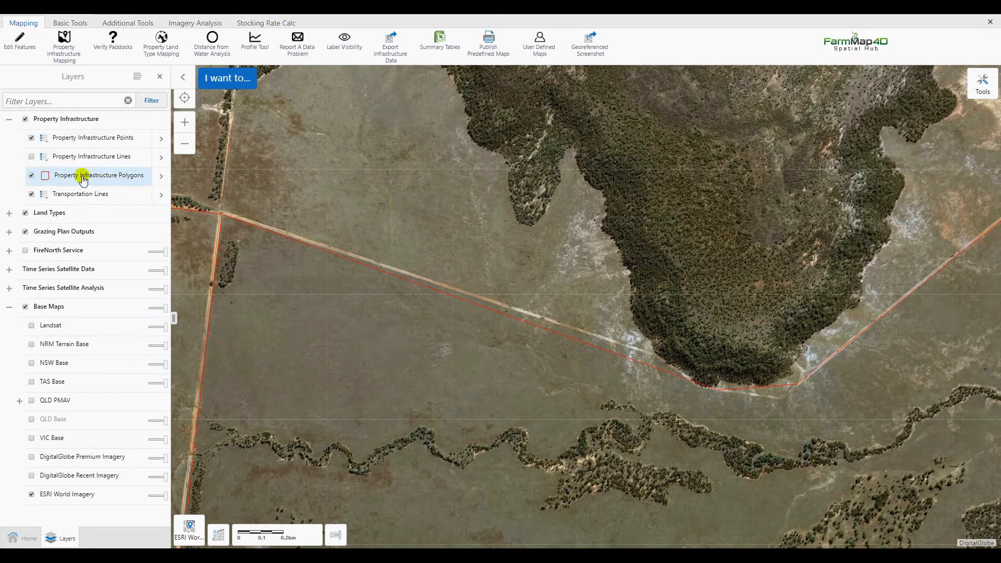
pyautogui.click(32, 156)
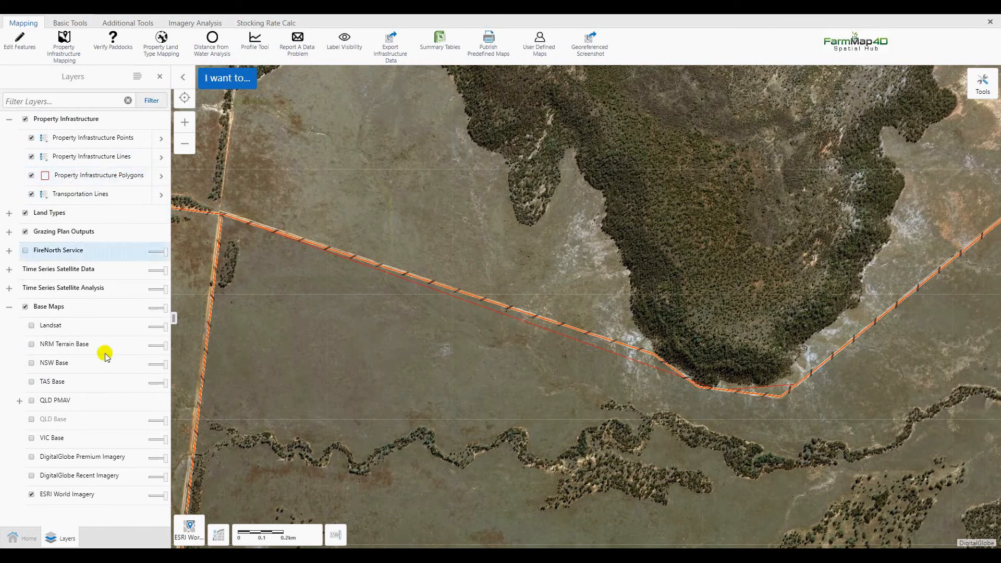
# Start editing the Water points layer and select the dam near the western boundary with a rectangle.
pyautogui.scroll(-2, 517, 387)
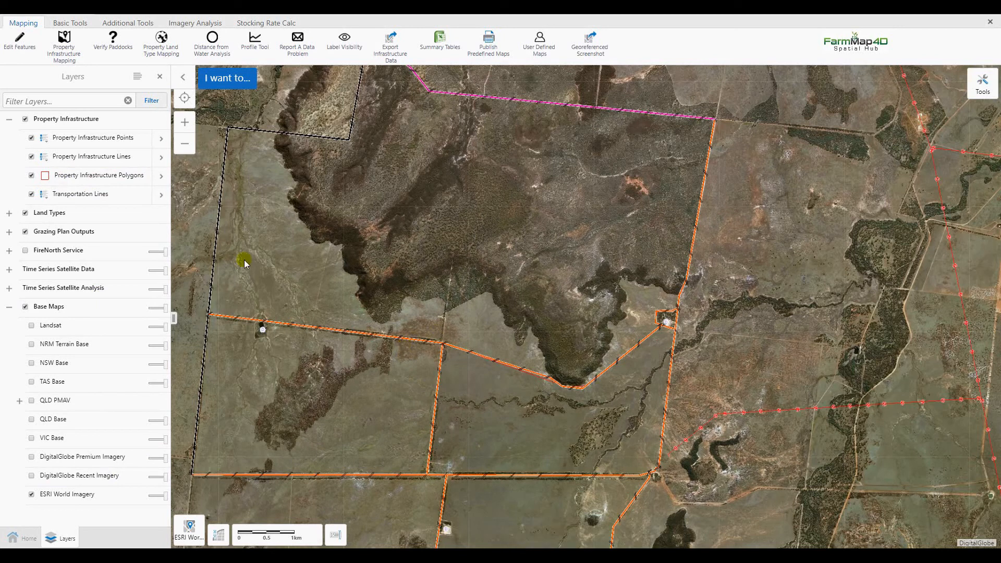
pyautogui.click(17, 50)
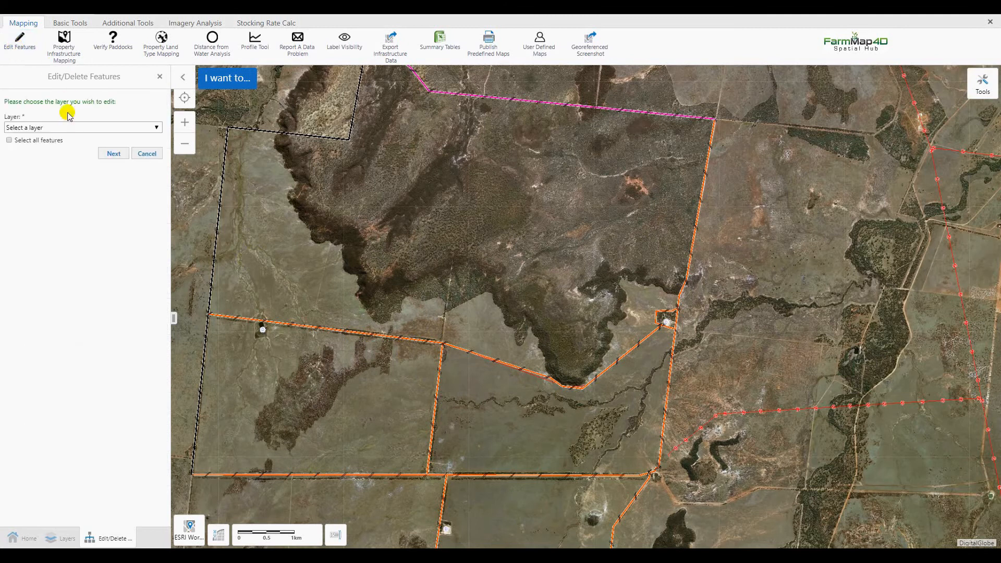
pyautogui.click(64, 128)
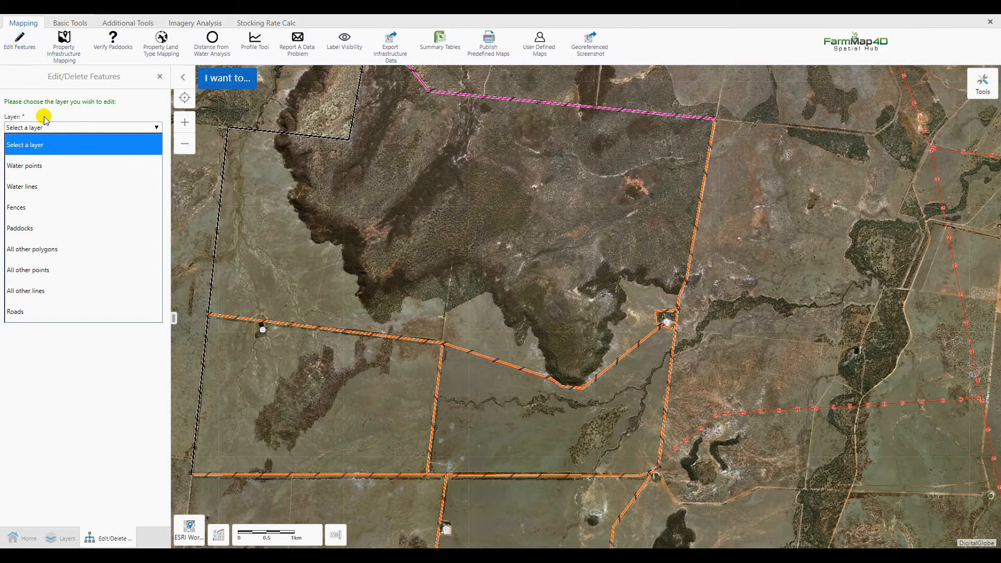
pyautogui.click(55, 168)
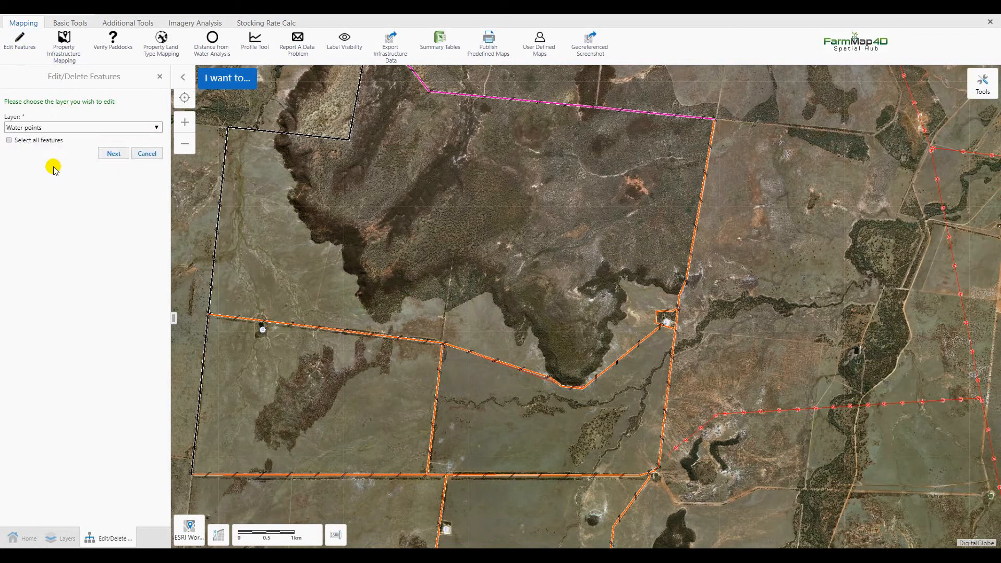
pyautogui.click(114, 155)
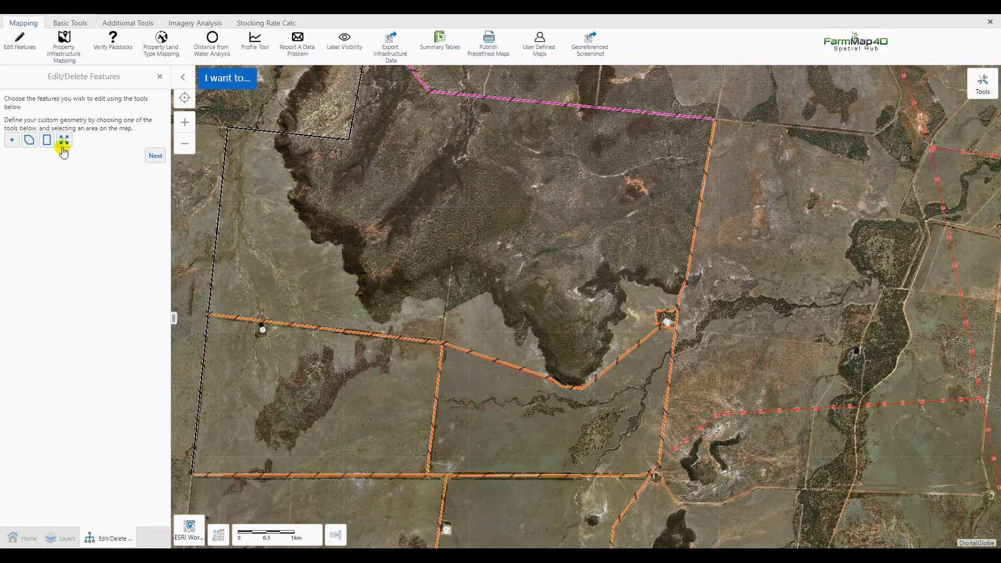
pyautogui.click(47, 140)
pyautogui.moveTo(251, 326); pyautogui.dragTo(267, 339)
pyautogui.click(155, 156)
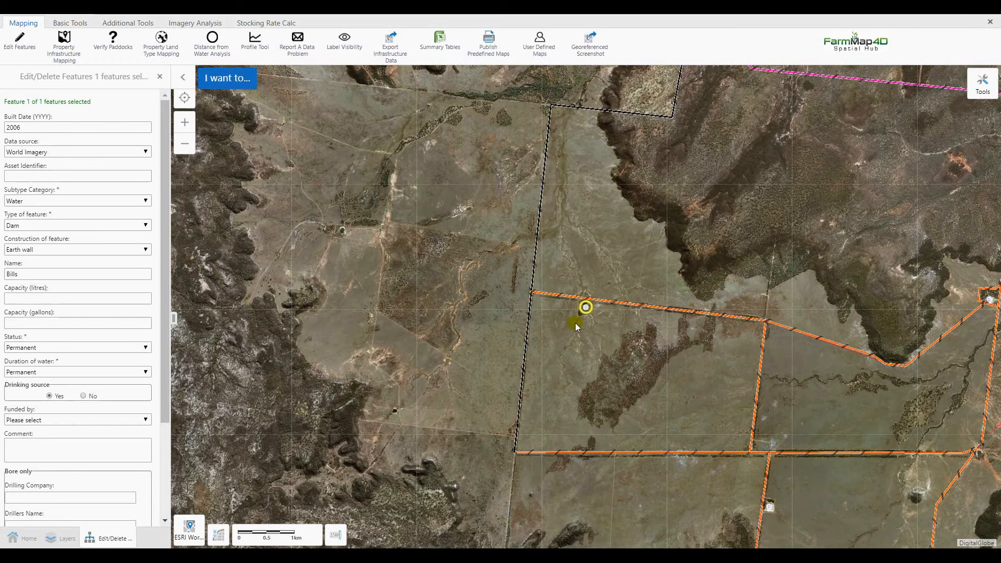
# Edit the dam's geometry and move its point to the middle of the large northern pond.
pyautogui.moveTo(163, 416); pyautogui.dragTo(163, 525)
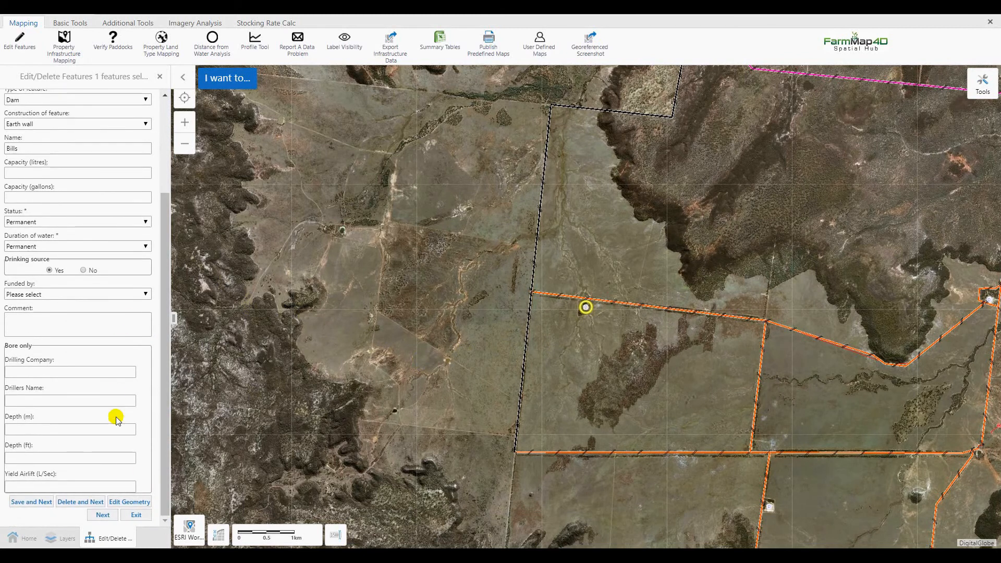
pyautogui.click(129, 503)
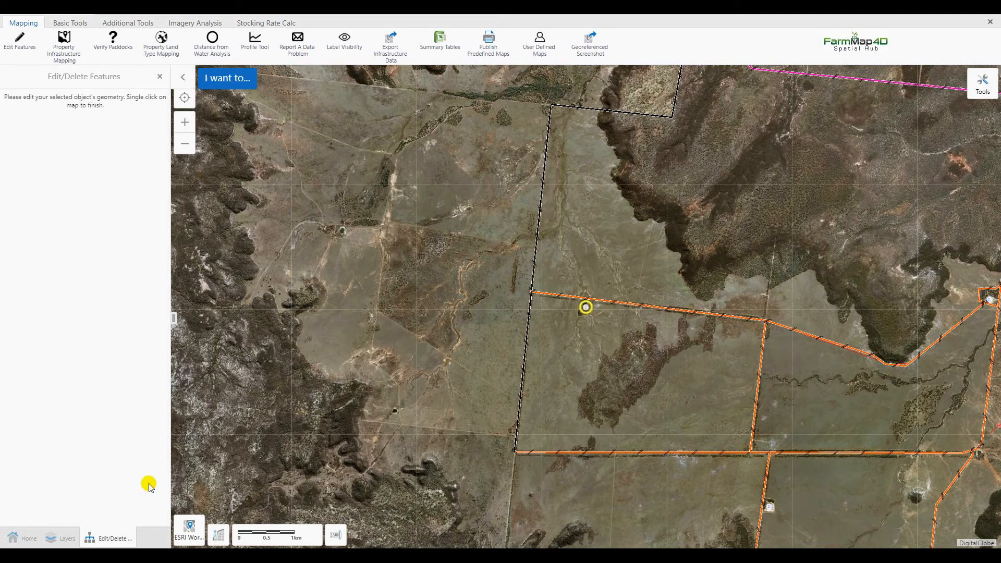
pyautogui.scroll(4, 579, 313)
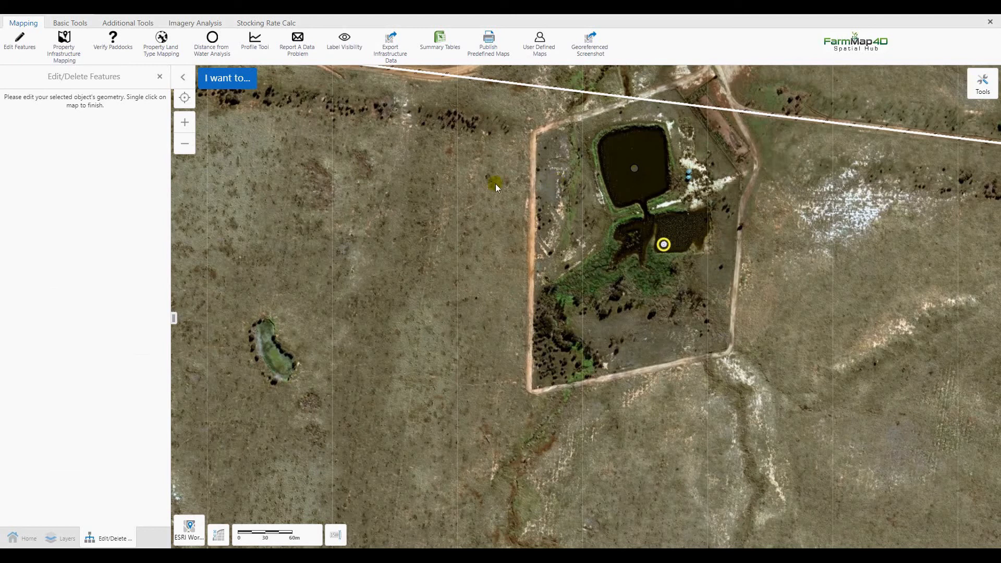
pyautogui.click(432, 186)
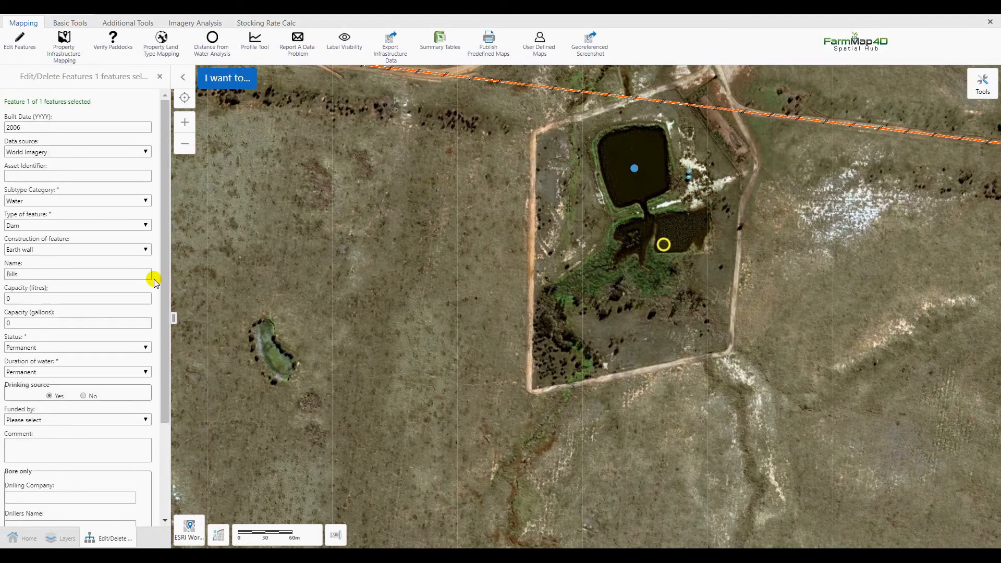
# Save the relocated dam point and exit the water point editing.
pyautogui.scroll(-3, 126, 303)
pyautogui.scroll(-3, 121, 319)
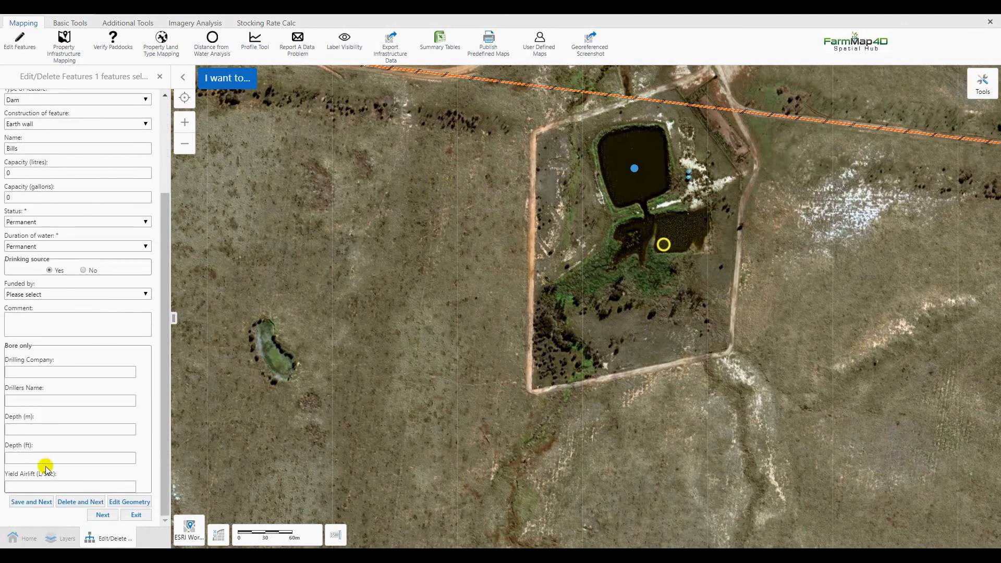
pyautogui.click(36, 502)
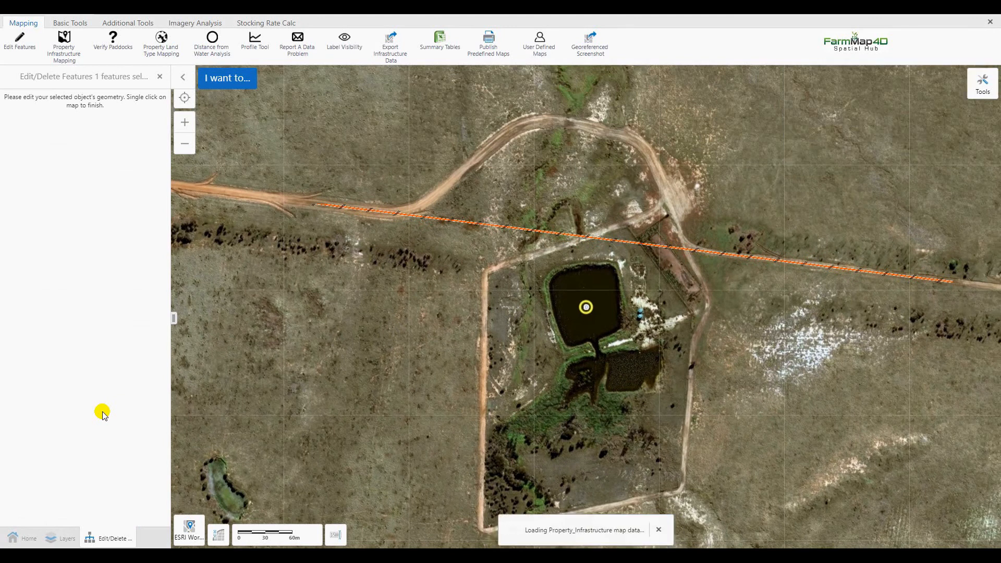
pyautogui.scroll(-1, 103, 412)
pyautogui.scroll(-3, 103, 412)
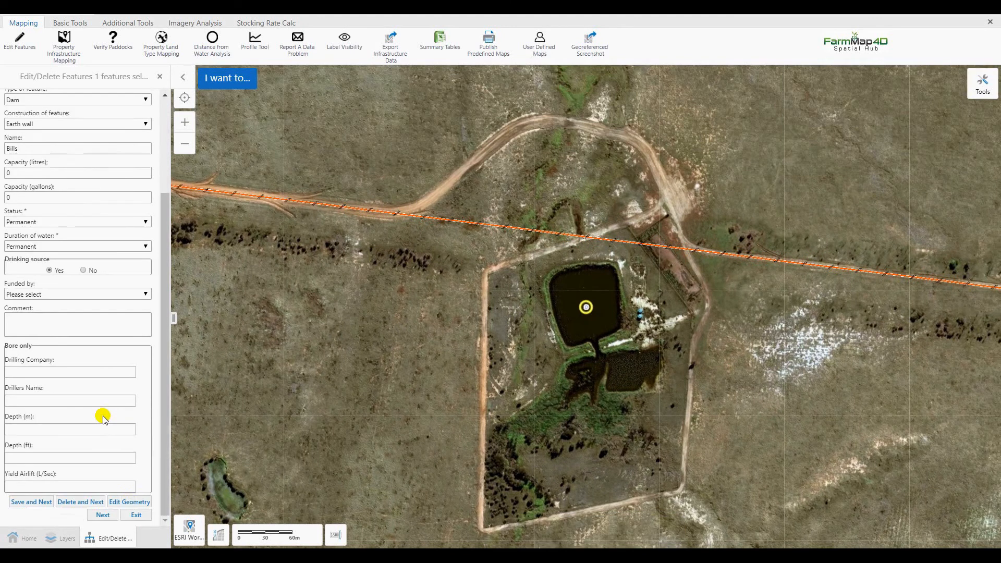
pyautogui.click(134, 514)
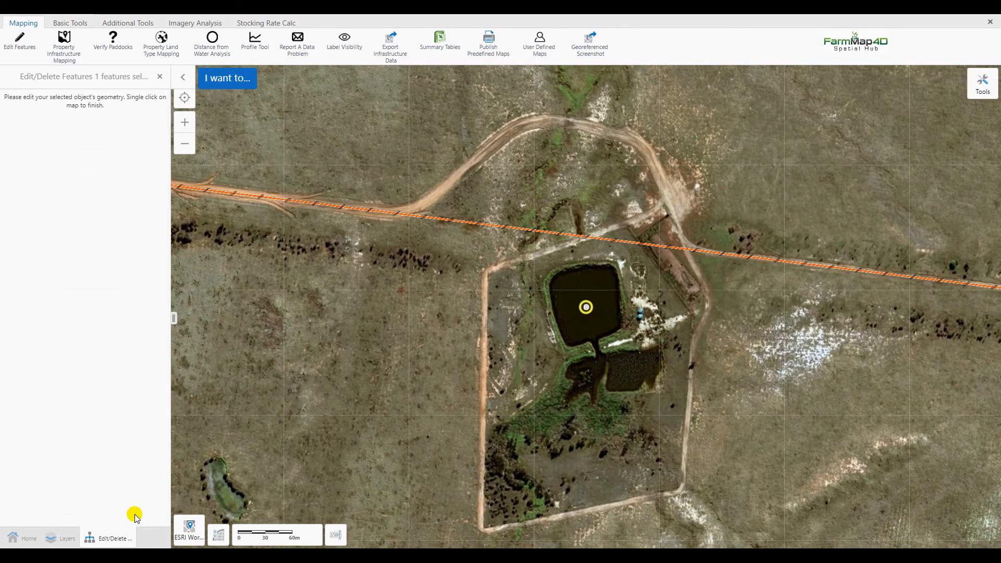
pyautogui.click(296, 371)
pyautogui.scroll(-4, 505, 285)
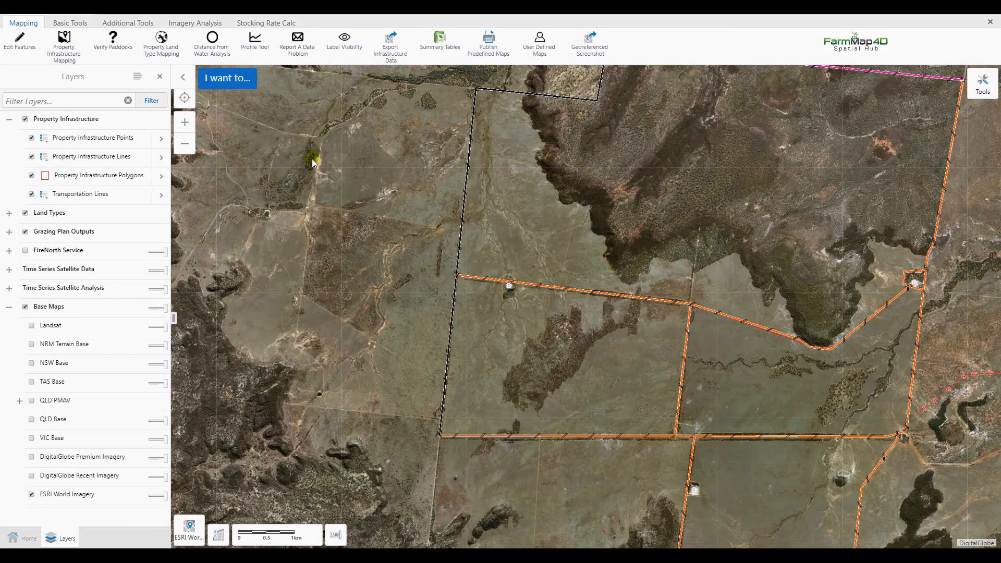
# Identify all features on the property by drawing a rectangle around its full boundary.
pyautogui.click(75, 25)
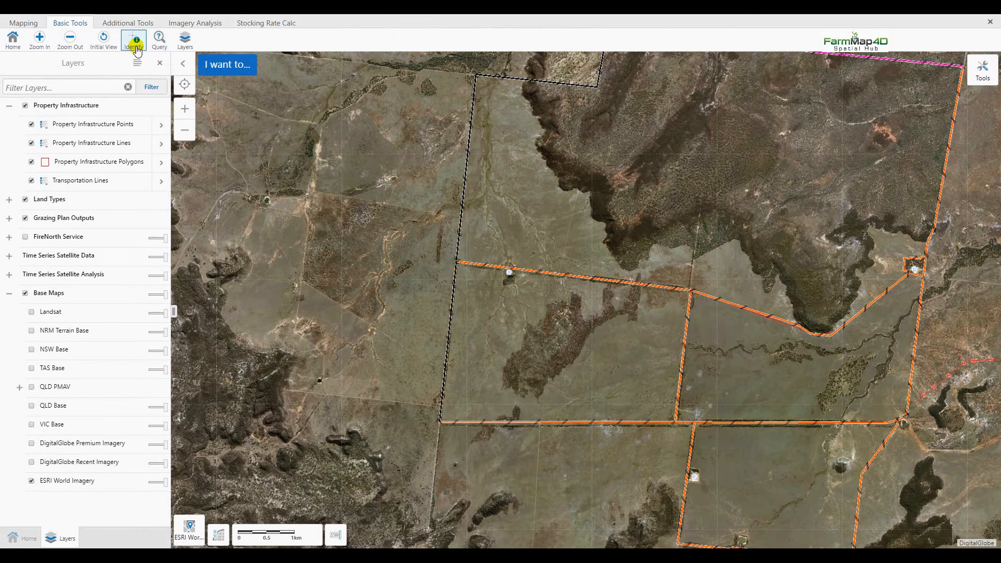
pyautogui.click(228, 67)
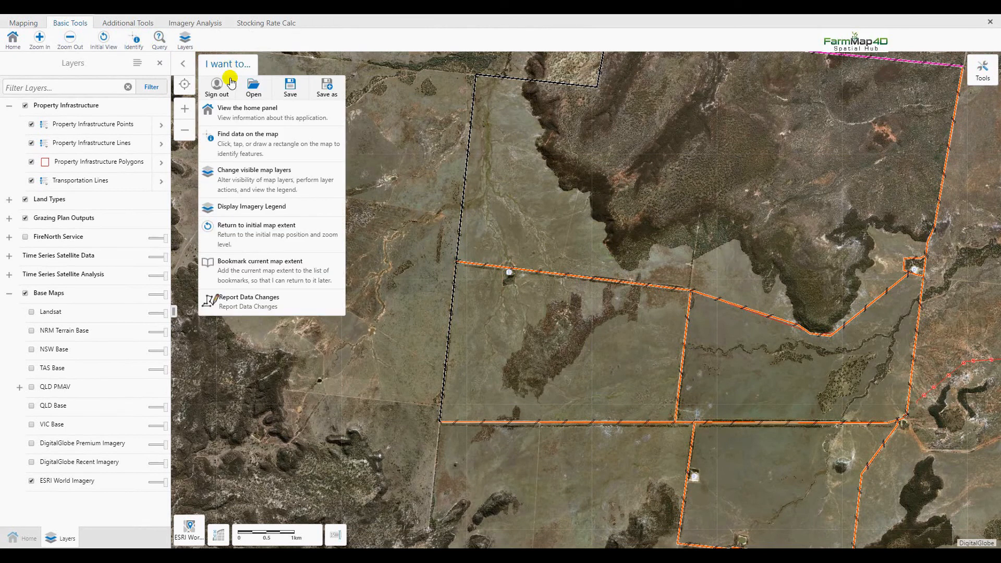
pyautogui.click(247, 146)
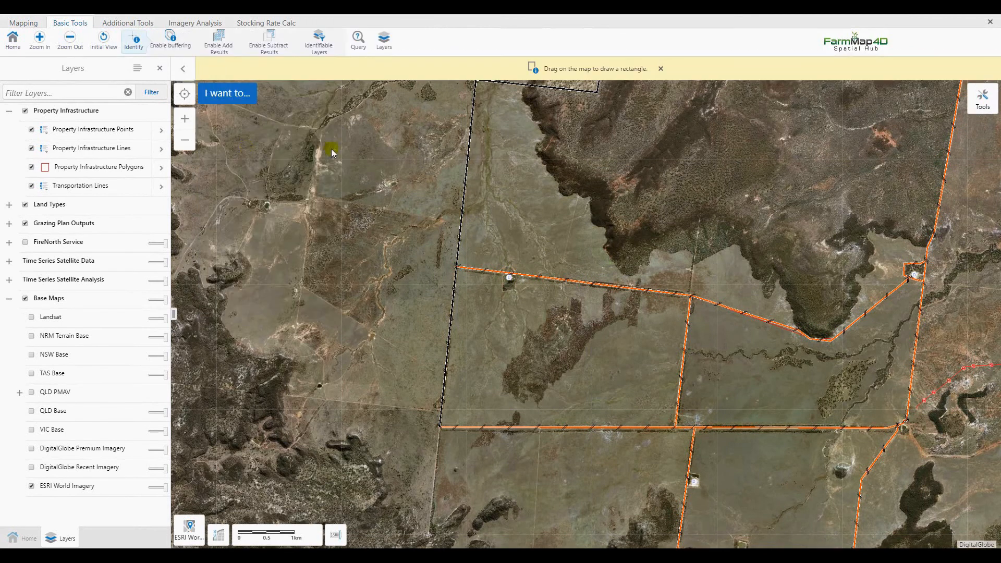
pyautogui.scroll(-1, 467, 154)
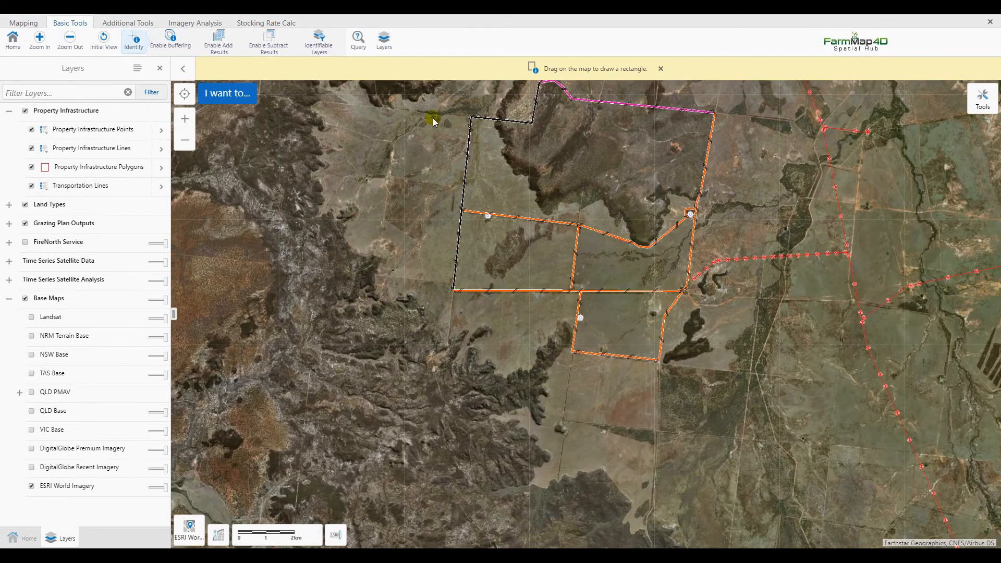
pyautogui.moveTo(427, 162); pyautogui.dragTo(755, 416)
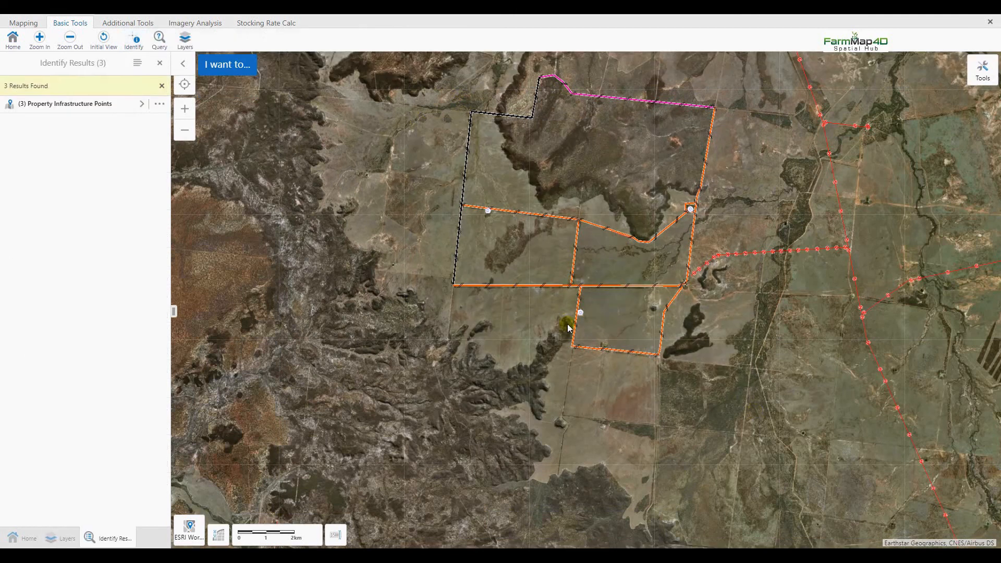
# Review the identified Property Infrastructure Points and Property Infrastructure Lines lists and return to the results overview.
pyautogui.click(34, 104)
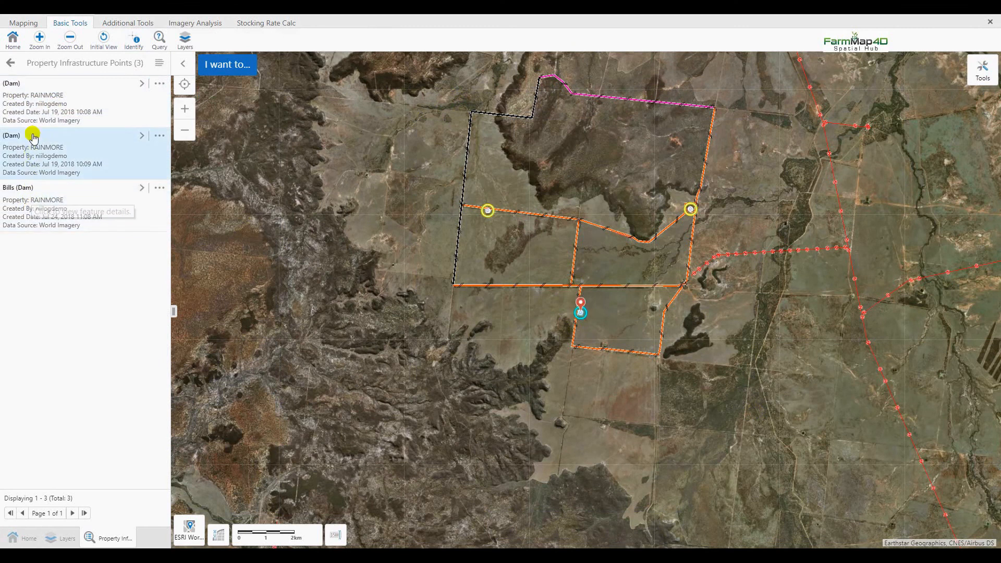
pyautogui.click(10, 63)
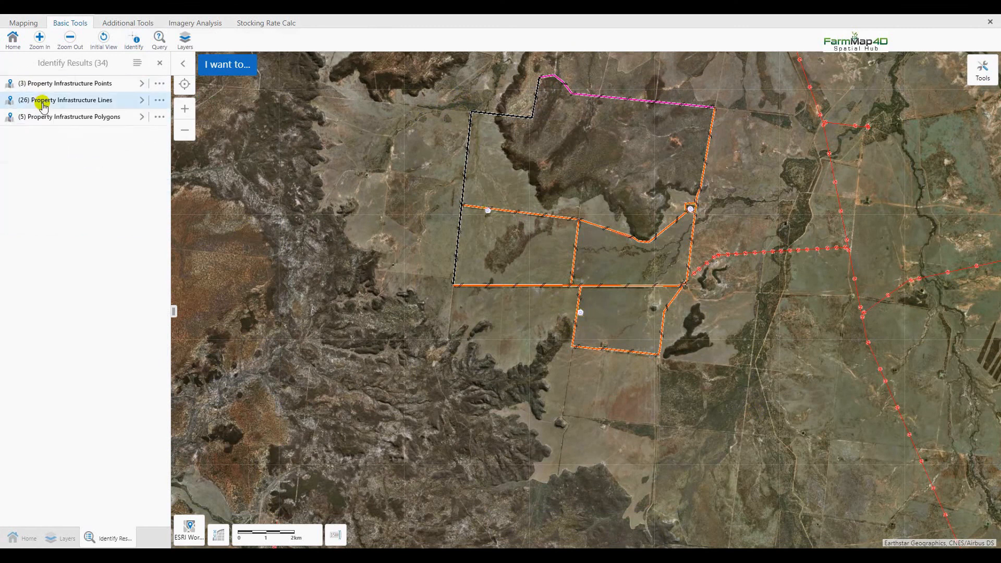
pyautogui.click(43, 103)
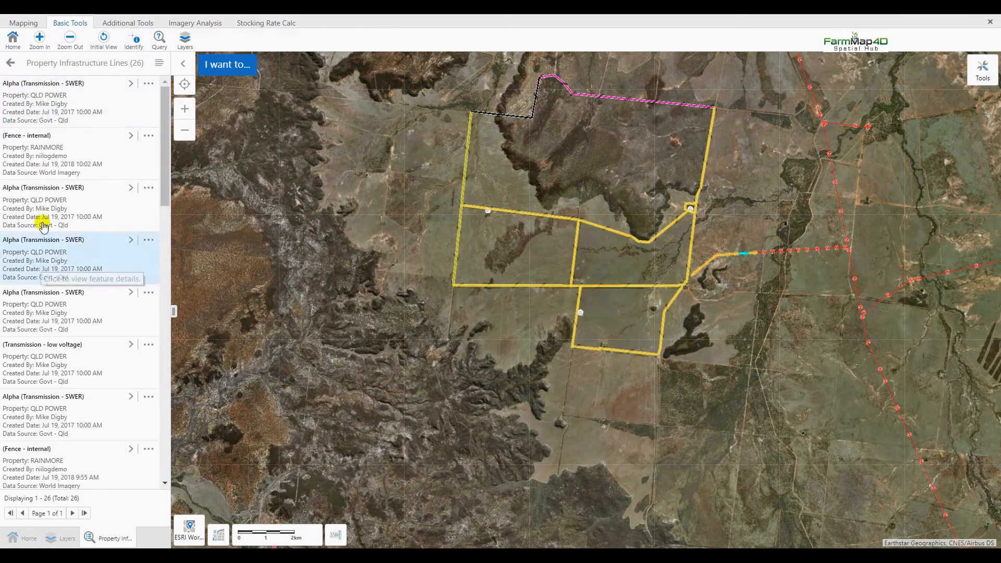
pyautogui.click(11, 64)
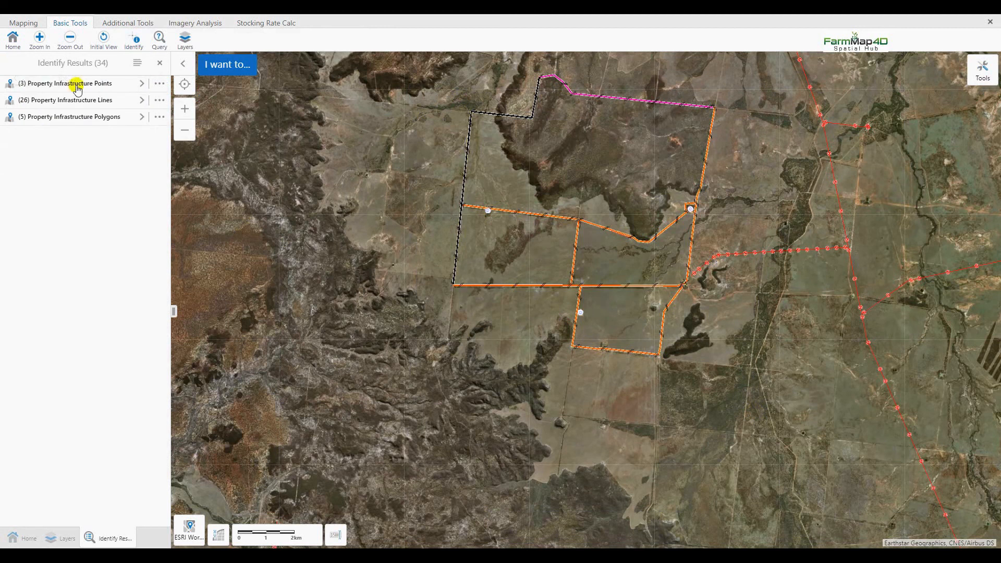
# Show the identify results as a table, review the points, lines and polygons records, and close the table.
pyautogui.click(138, 64)
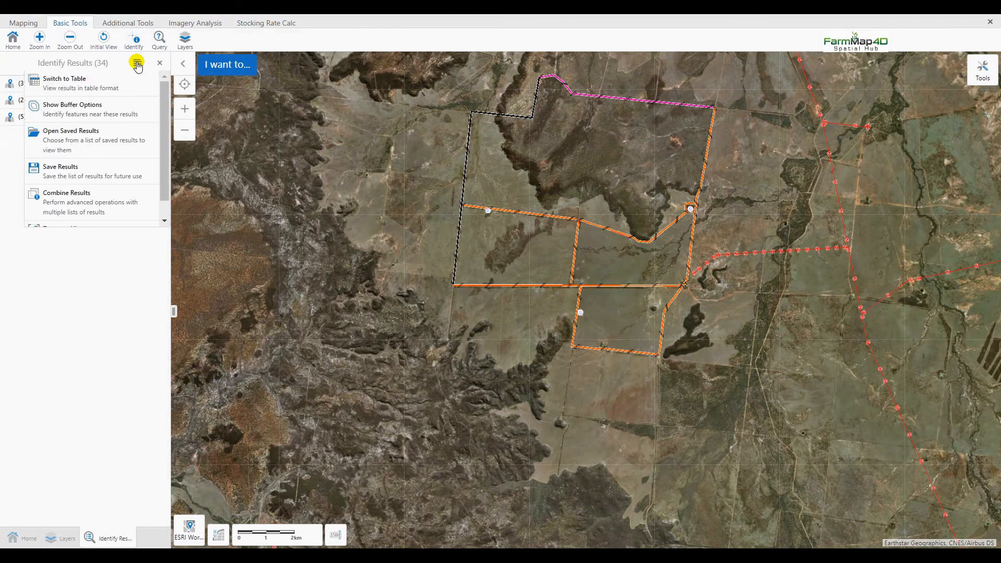
pyautogui.click(67, 85)
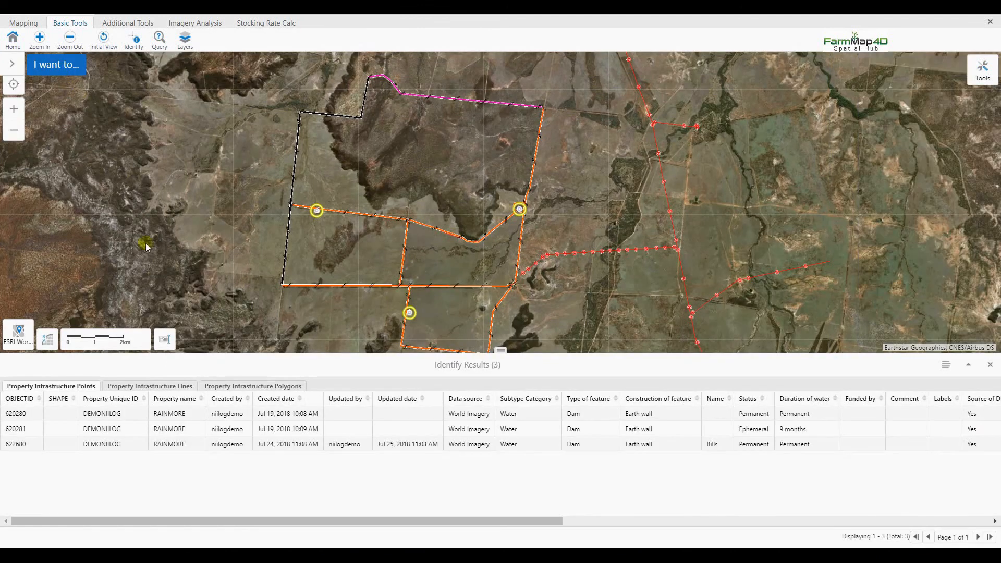
pyautogui.click(152, 387)
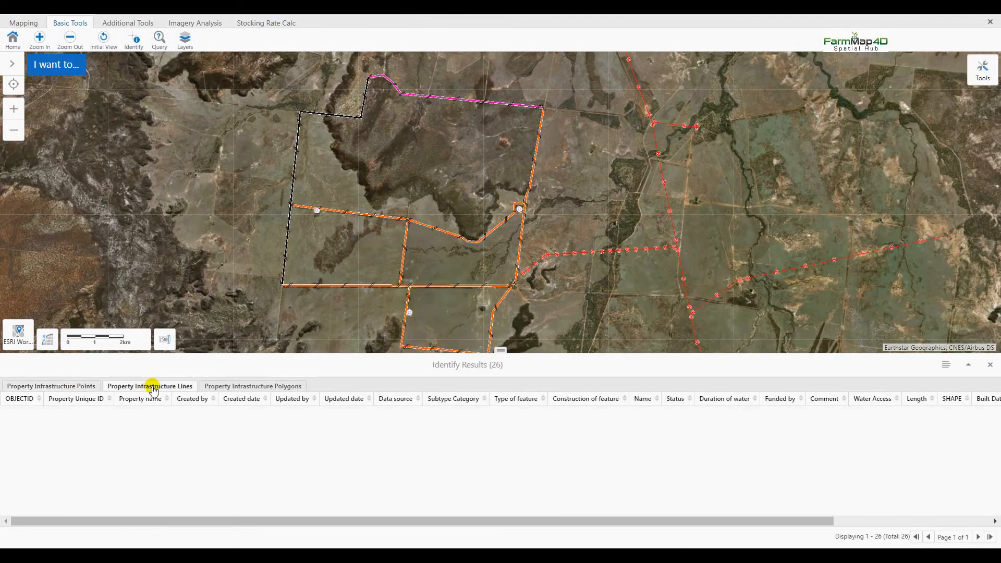
pyautogui.click(245, 388)
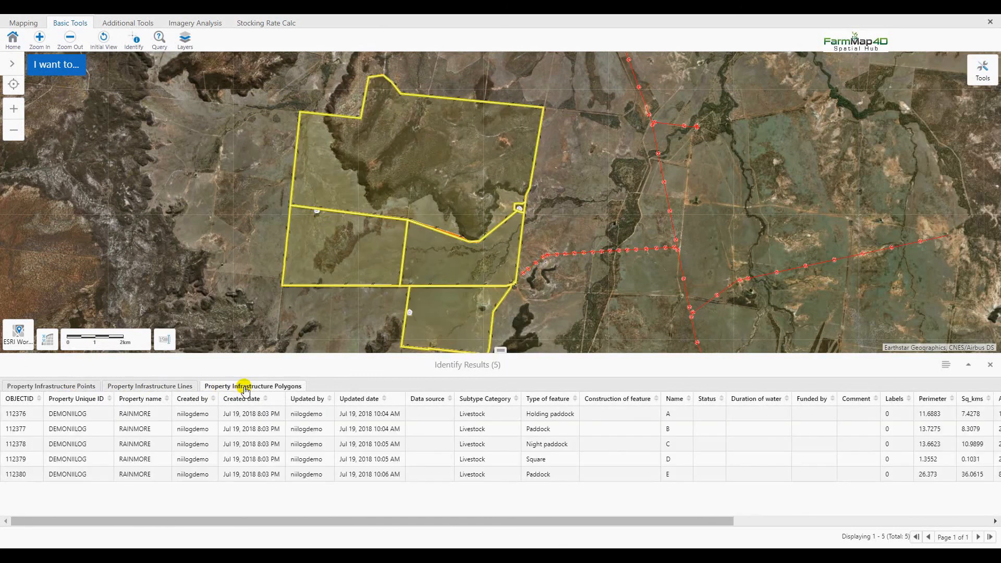
pyautogui.click(78, 386)
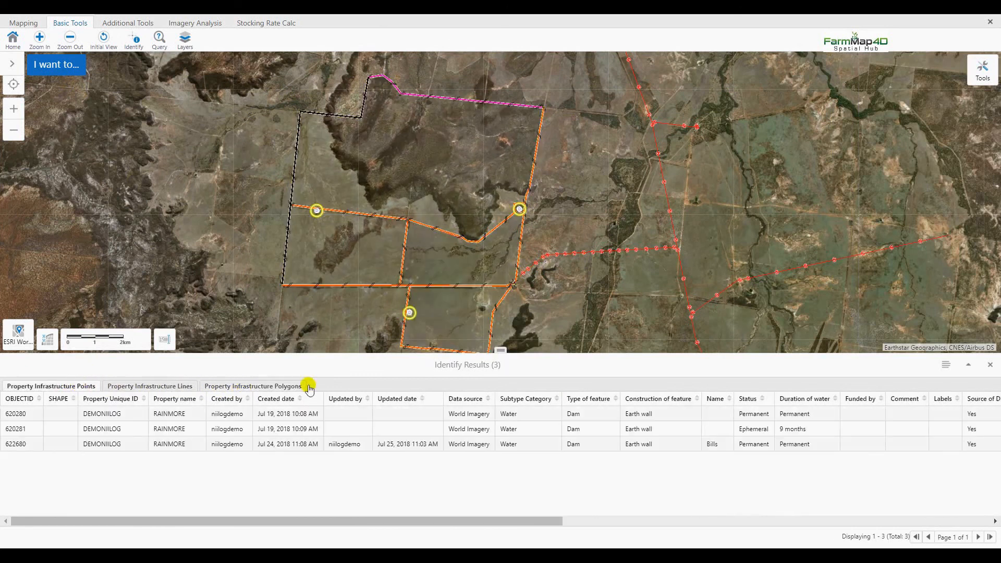
pyautogui.click(990, 365)
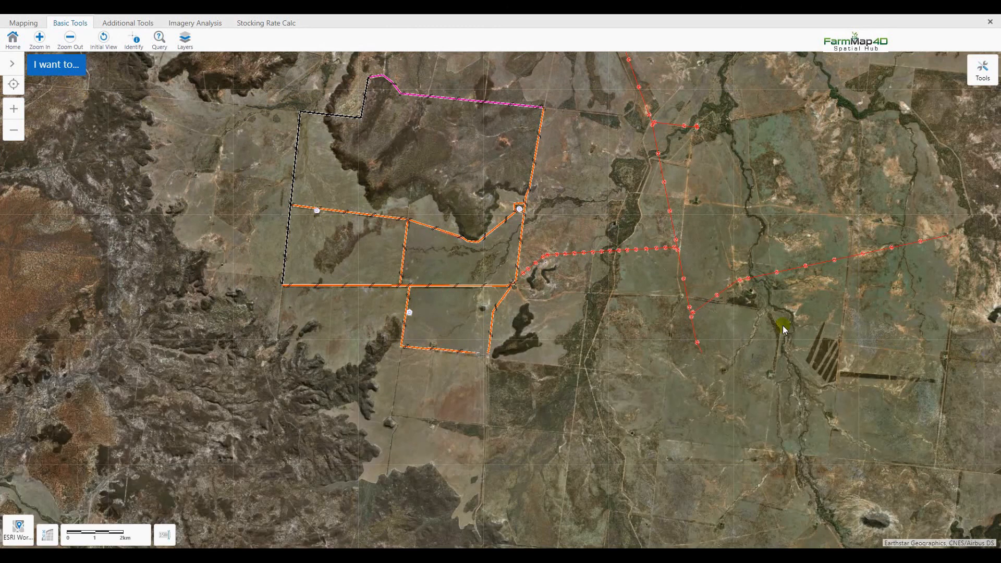
pyautogui.moveTo(549, 288); pyautogui.dragTo(633, 357)
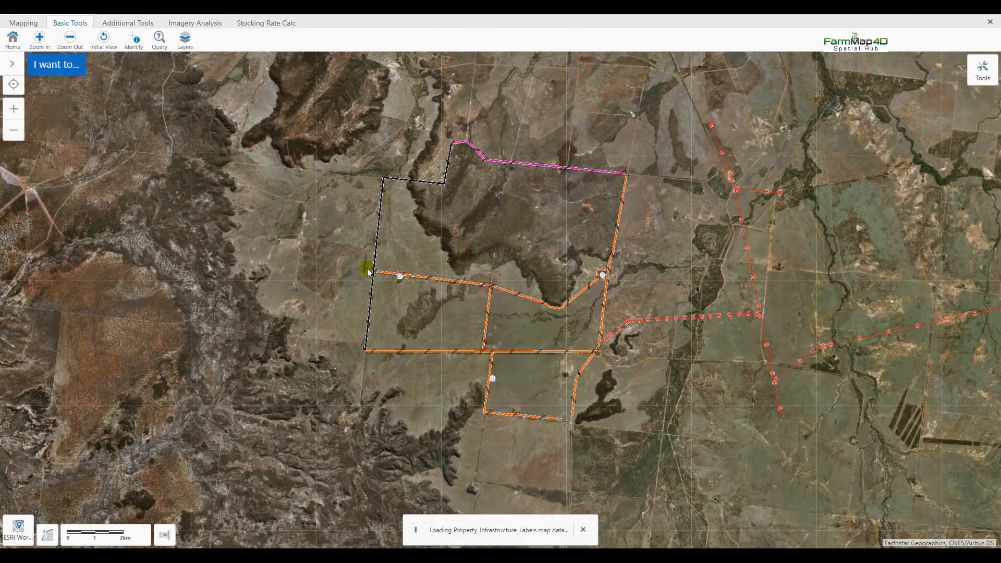